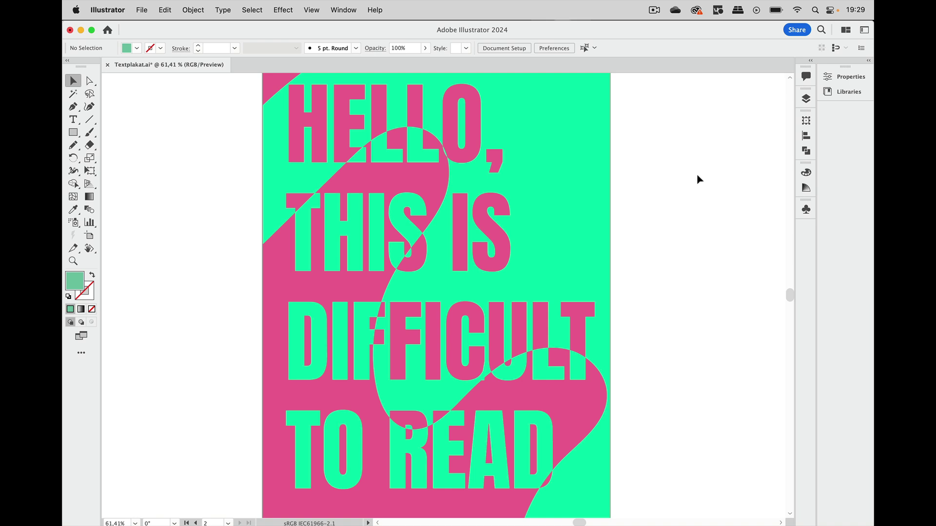
Scroll the canvas right and down to bring the empty second artboard into view.
scroll(699, 179, right, 15)
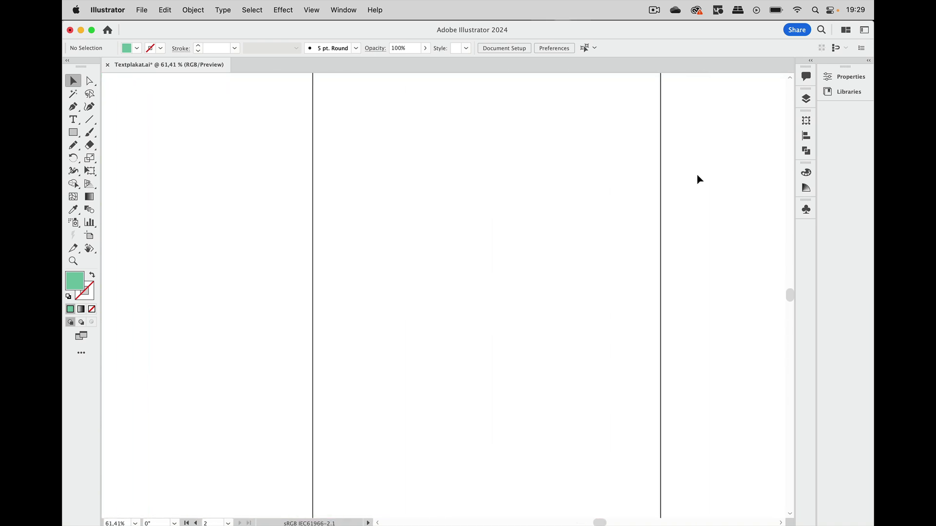
scroll(699, 180, down, 2)
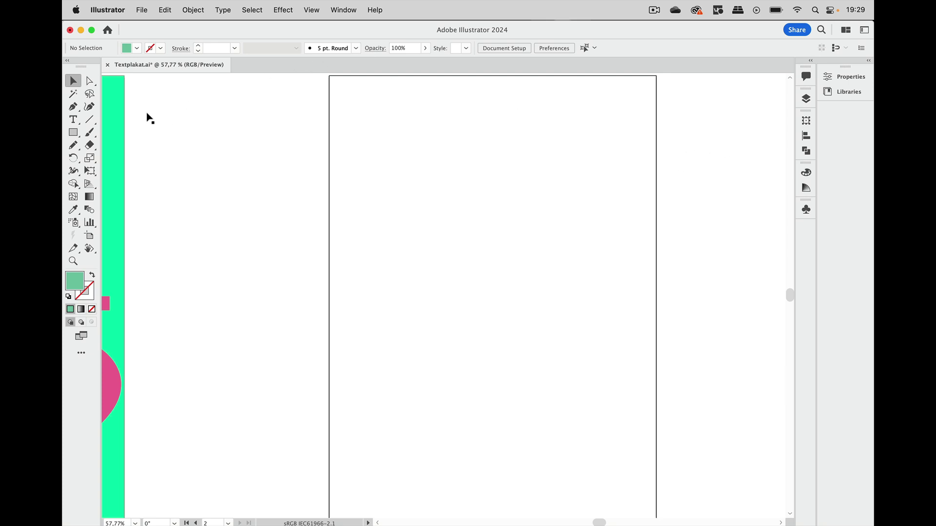
Draw a rectangle covering the entire empty second artboard.
click(74, 132)
scroll(220, 176, left, 1)
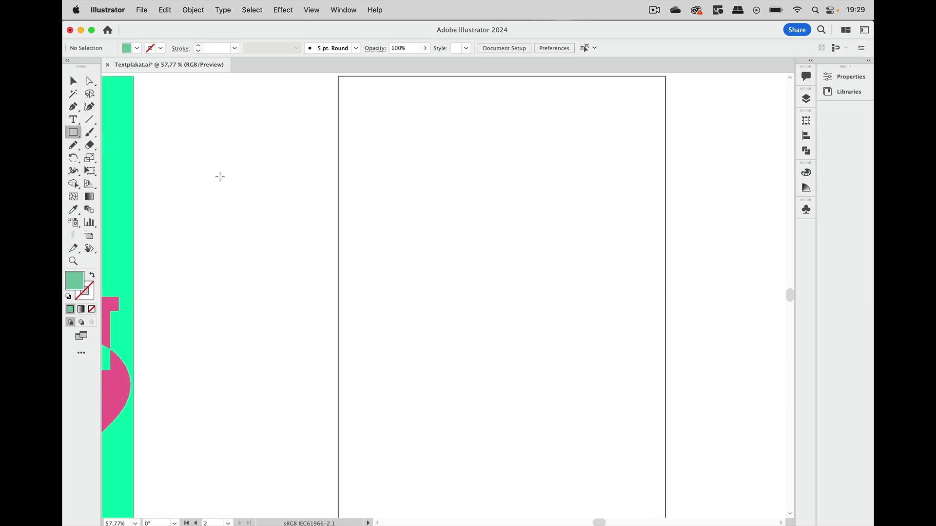
scroll(220, 176, left, 1)
scroll(220, 176, down, 3)
scroll(220, 177, left, 4)
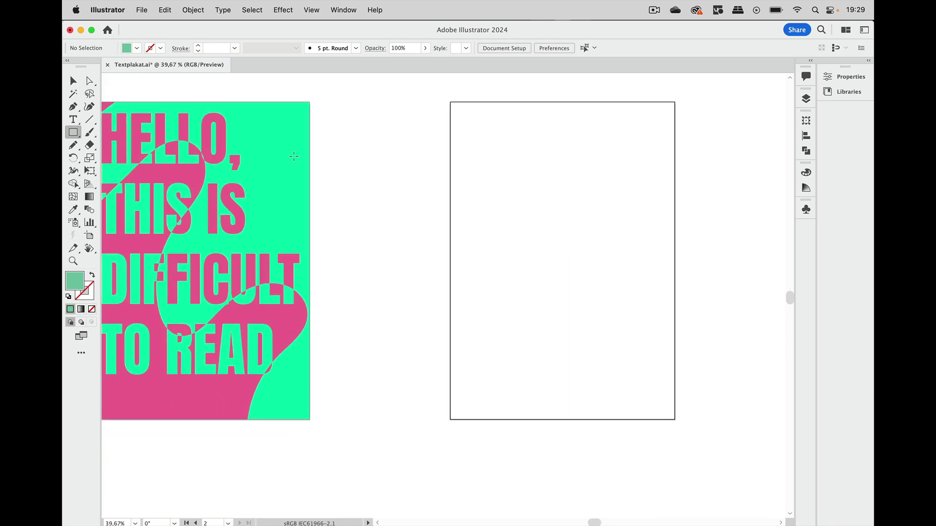
mouse_move(446, 96)
mouse_down()
mouse_move(630, 303)
mouse_move(692, 403)
mouse_move(681, 427)
mouse_up()
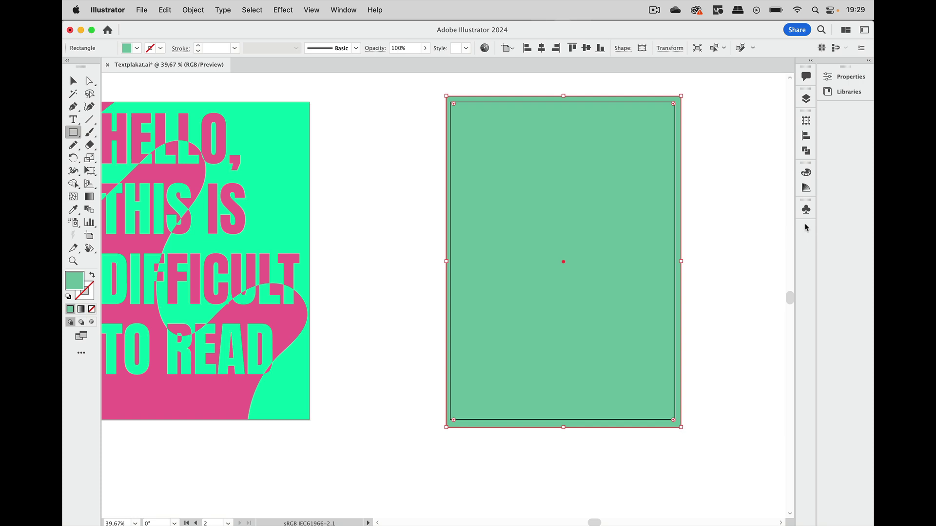
Fill the rectangle with hot pink #ff2e77 in the Color panel.
click(806, 173)
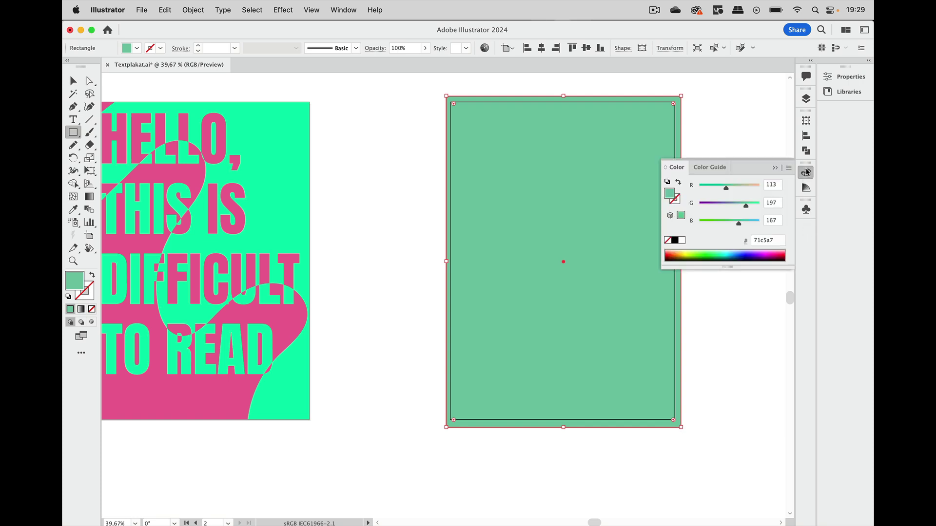
click(767, 252)
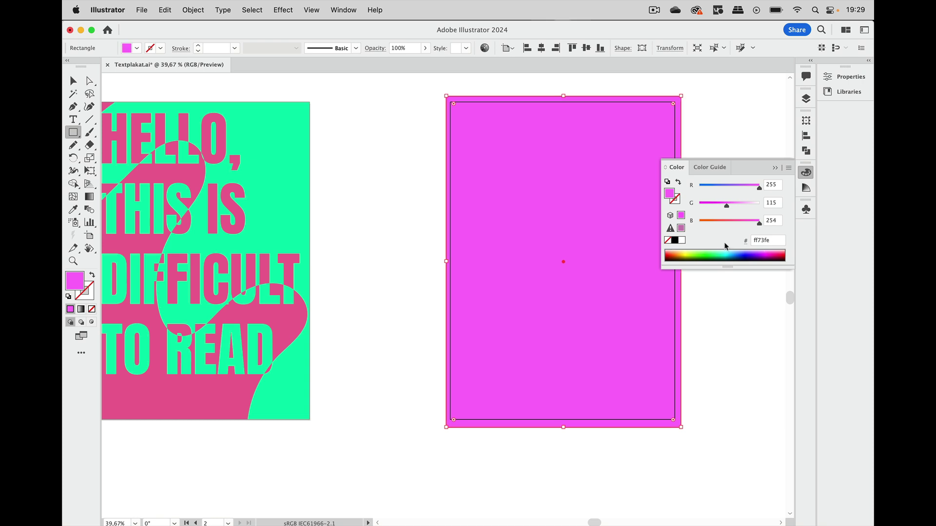
click(779, 251)
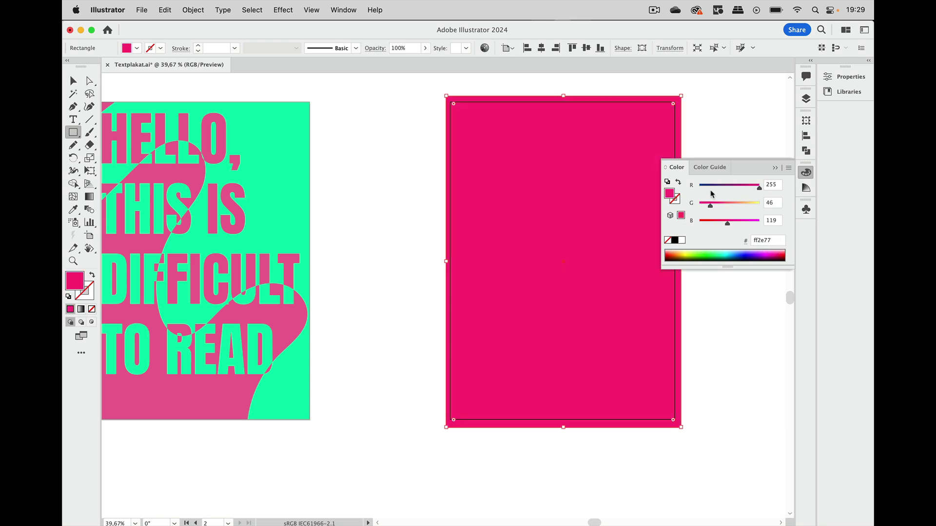
click(775, 168)
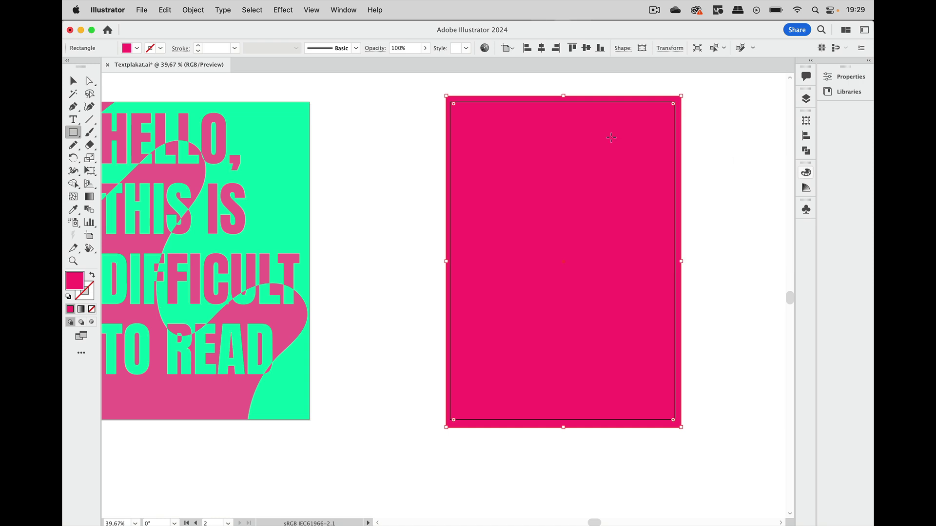
Lock the pink rectangle in place with Object > Lock > Selection.
click(197, 9)
mouse_move(217, 107)
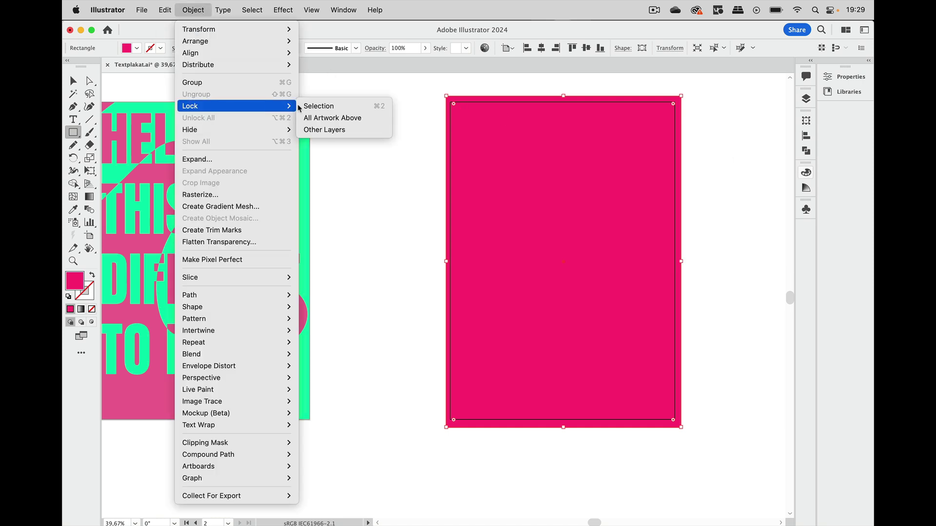
click(327, 110)
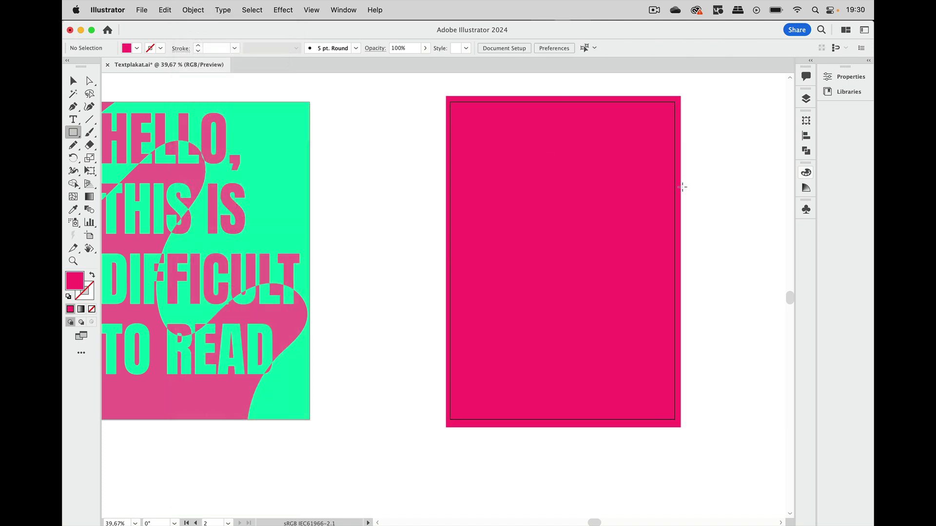
scroll(682, 187, left, 1)
scroll(681, 185, up, 3)
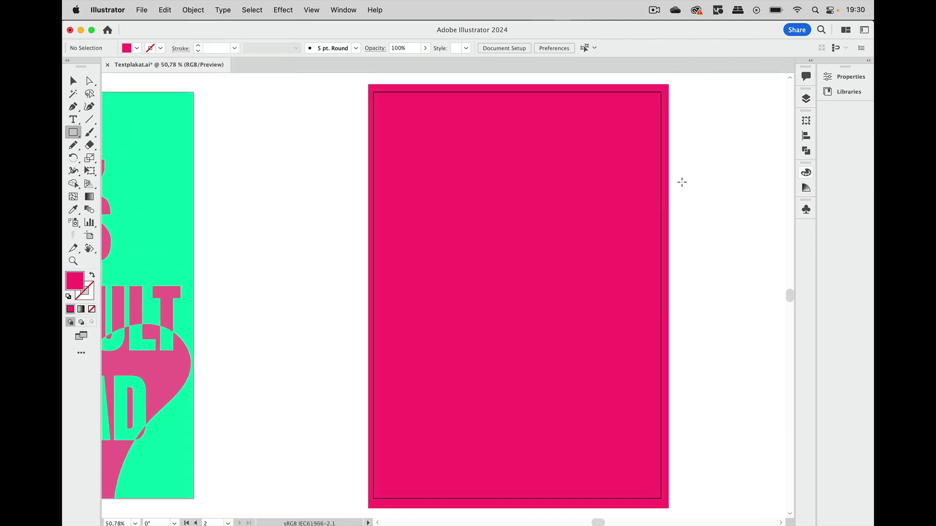
Add a text frame on the pink artboard reading 'HELLO, THIS IS DIFFICULT TO READ' on four lines.
click(73, 119)
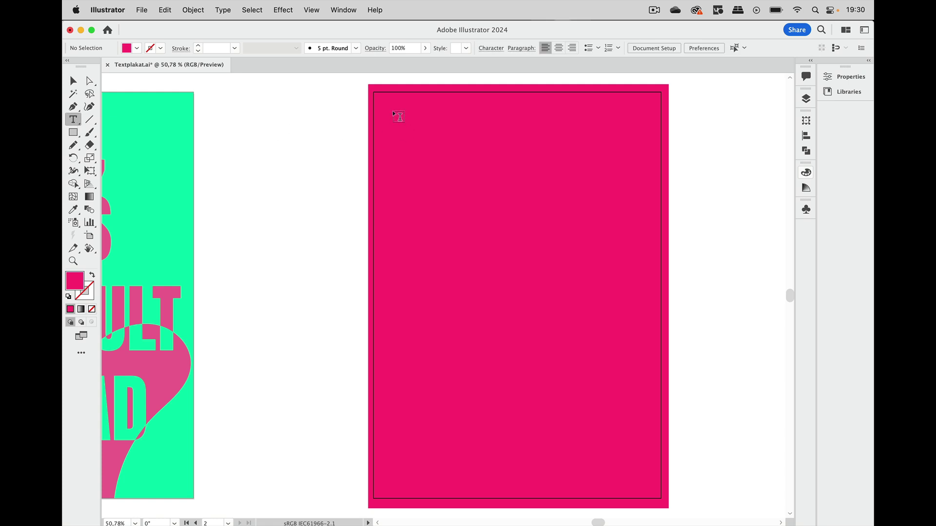
drag(515, 350, 642, 469)
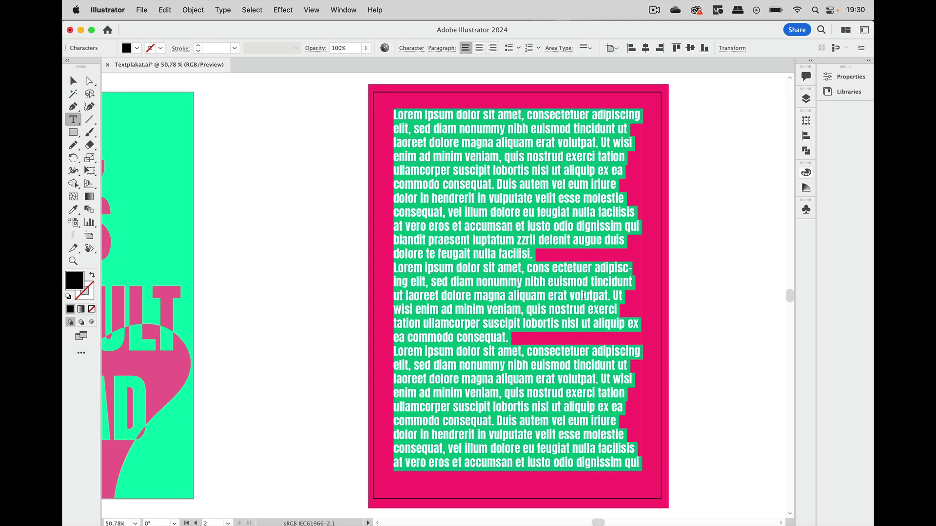
text(HELLO,)
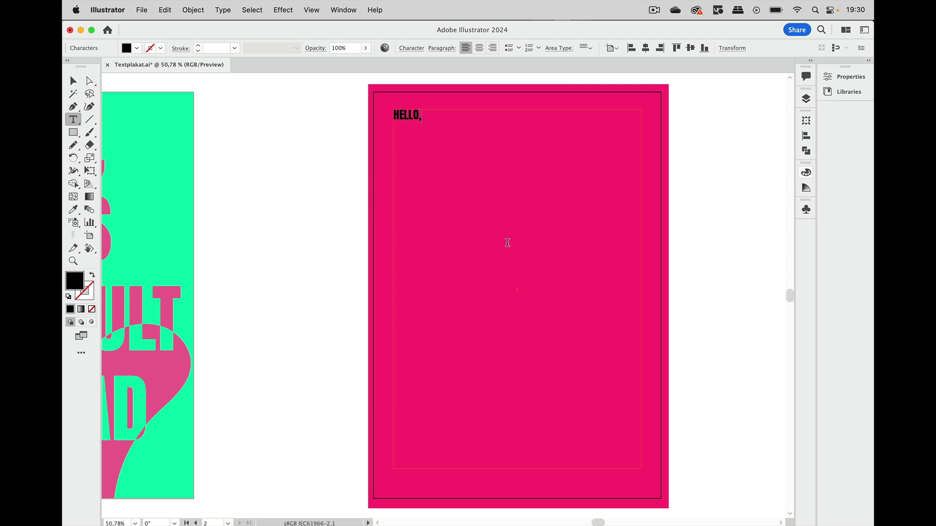
text(This i)
text(DIFFICULT)
key(Return)
text(TO)
key(Return)
text(READ)
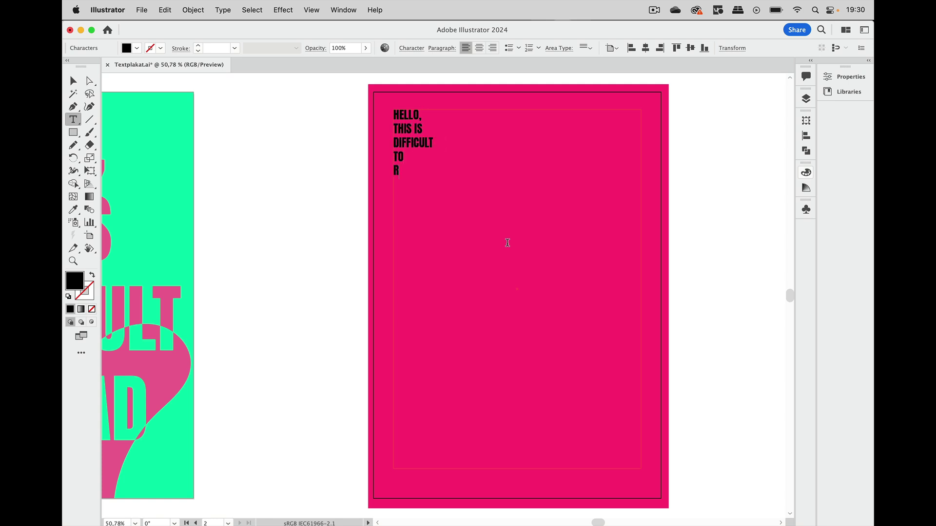
click(395, 171)
key(BackSpace)
key(space)
click(73, 81)
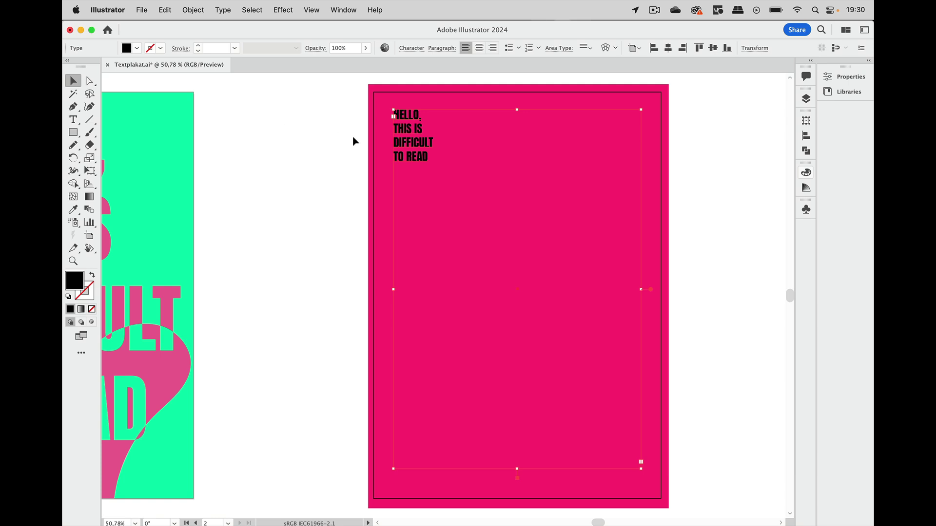
Convert the headline to point type and scale it up to about 150.8 pt.
click(224, 10)
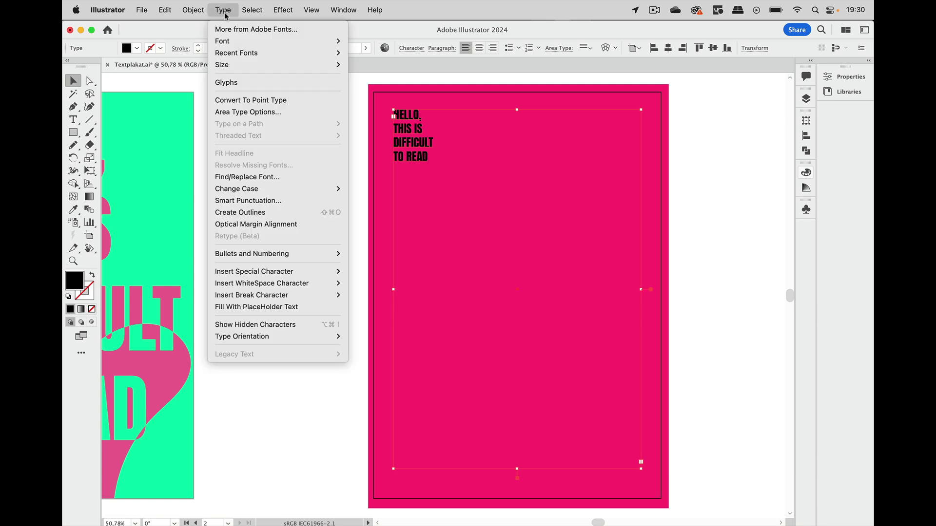
click(246, 100)
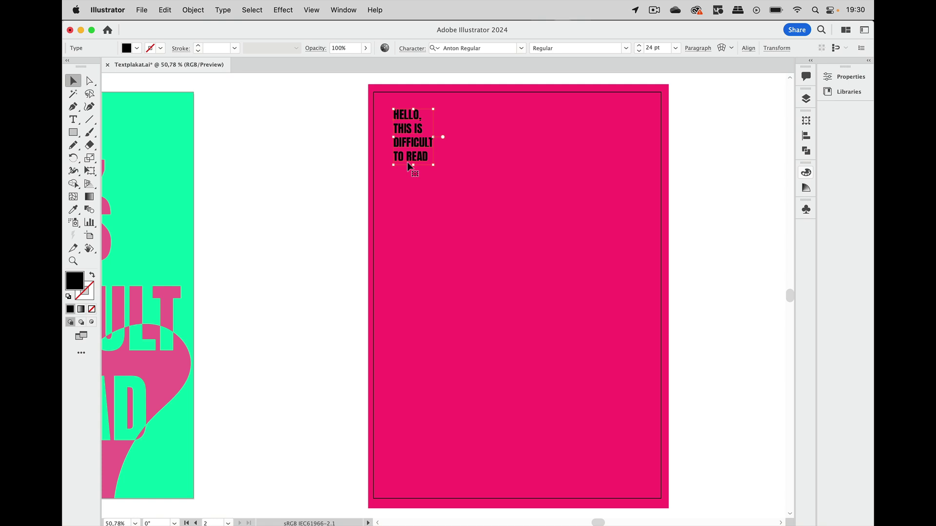
drag(435, 167, 702, 465)
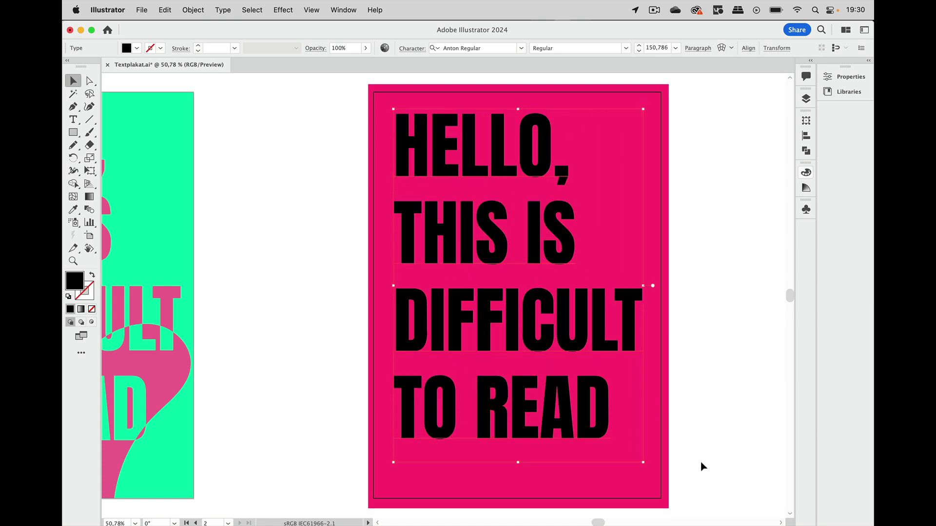
click(749, 367)
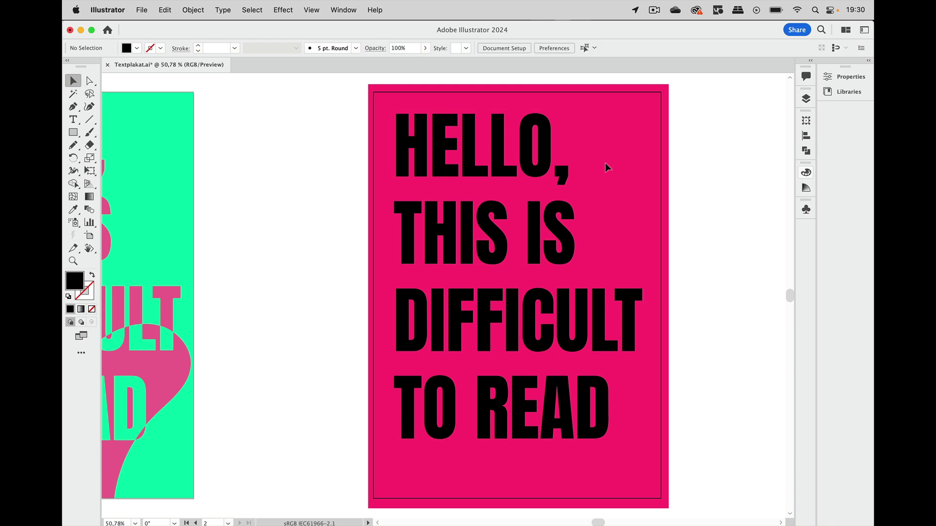
key(super+alt+0)
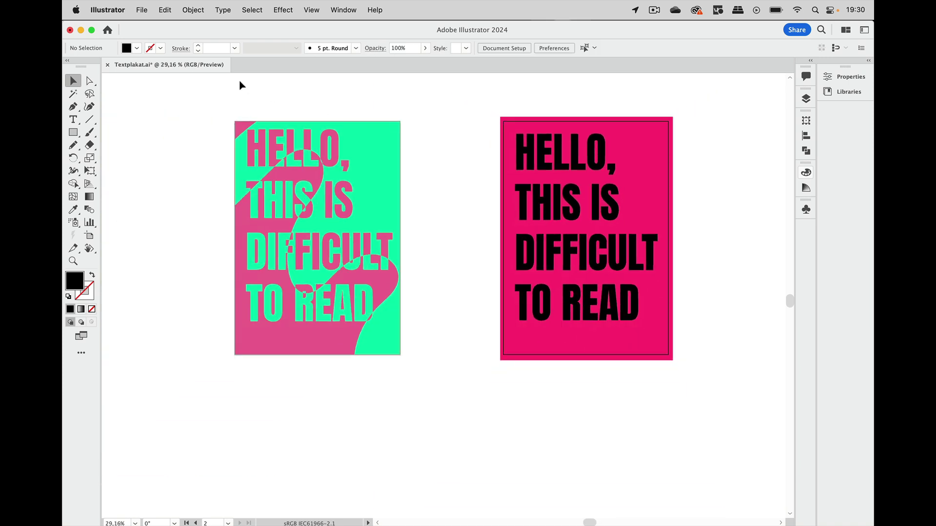
scroll(482, 240, right, 2)
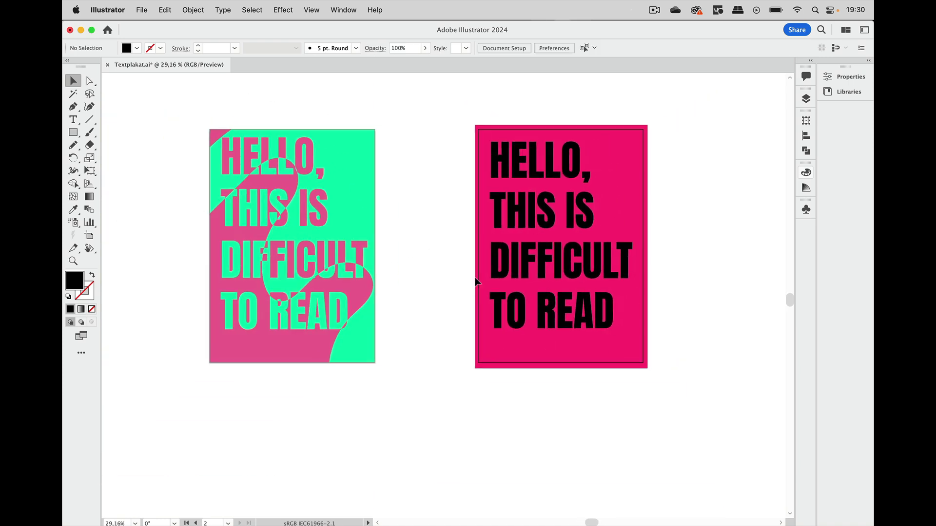
scroll(476, 281, up, 2)
scroll(475, 278, up, 3)
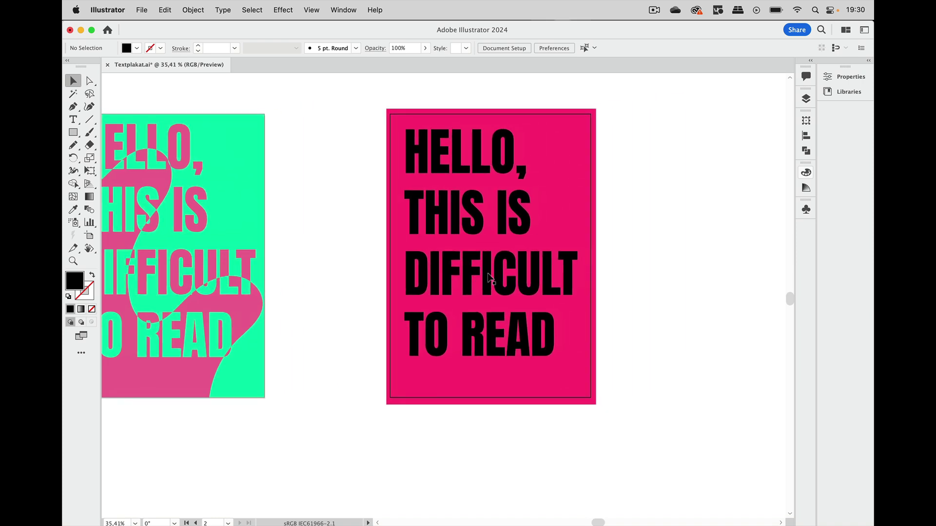
scroll(488, 278, up, 2)
scroll(487, 278, right, 2)
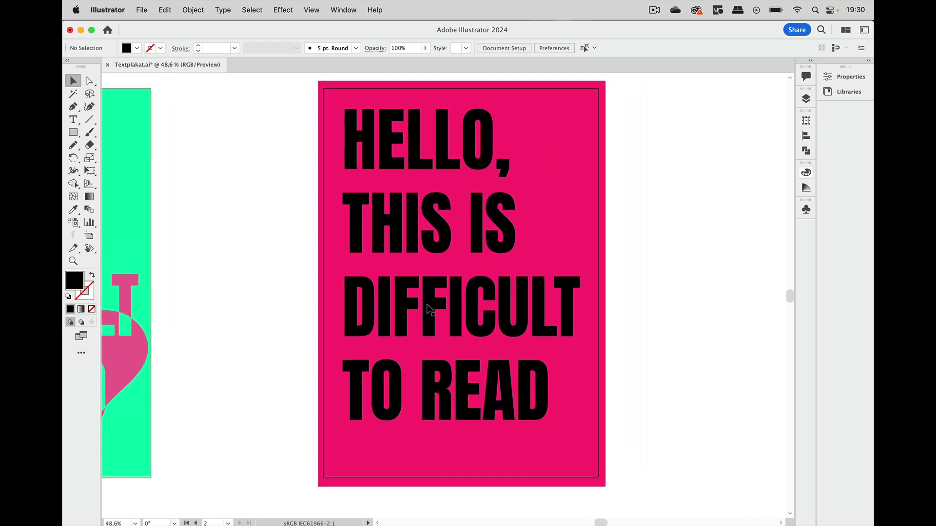
Pencil a closed wavy shape over the poster's right half and fill it mint #a2ffcb.
click(73, 145)
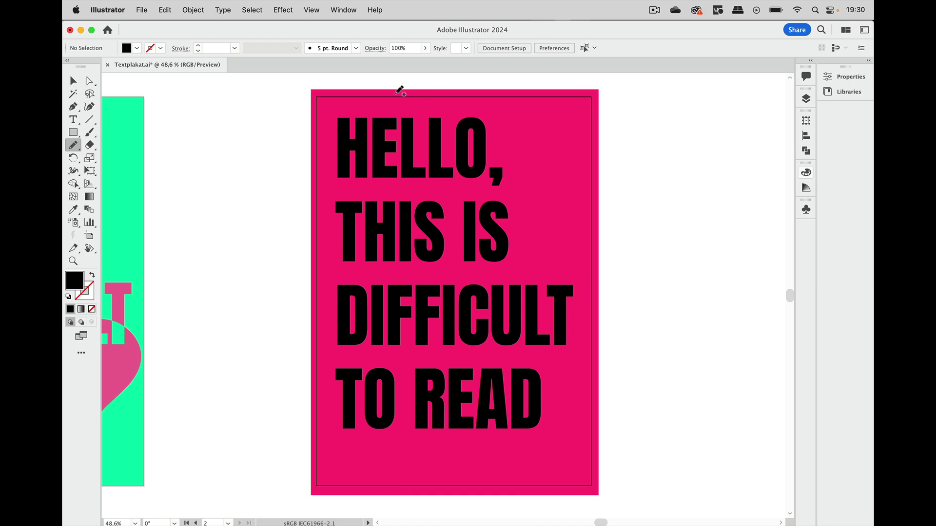
mouse_move(405, 81)
mouse_down()
mouse_move(311, 193)
mouse_move(488, 149)
mouse_move(429, 261)
mouse_move(413, 324)
mouse_move(423, 338)
mouse_move(470, 331)
mouse_move(514, 345)
mouse_move(476, 447)
mouse_move(525, 520)
mouse_move(657, 494)
mouse_move(631, 83)
mouse_move(406, 80)
mouse_up()
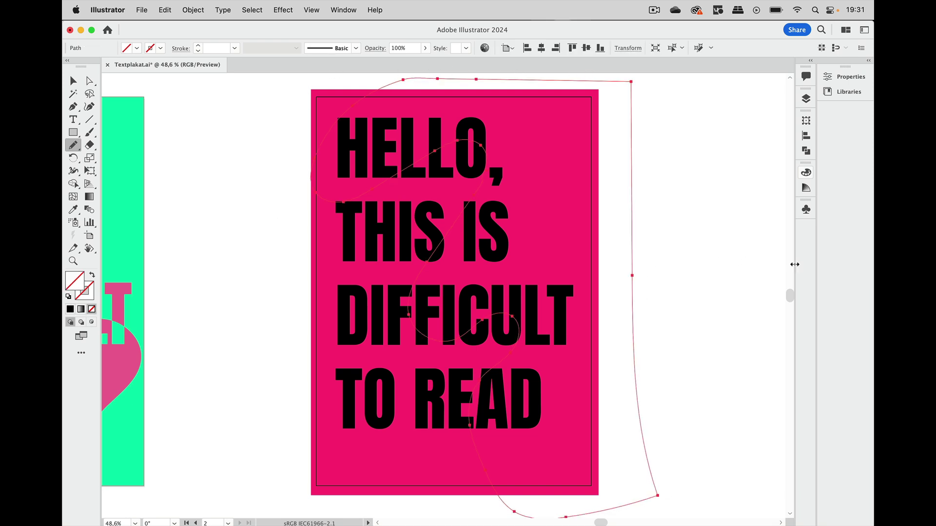
click(806, 172)
click(711, 250)
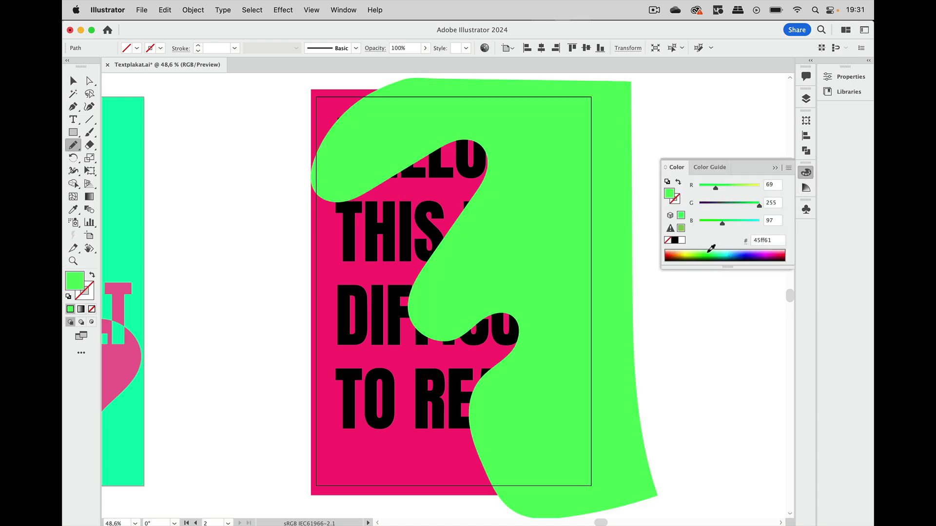
click(717, 249)
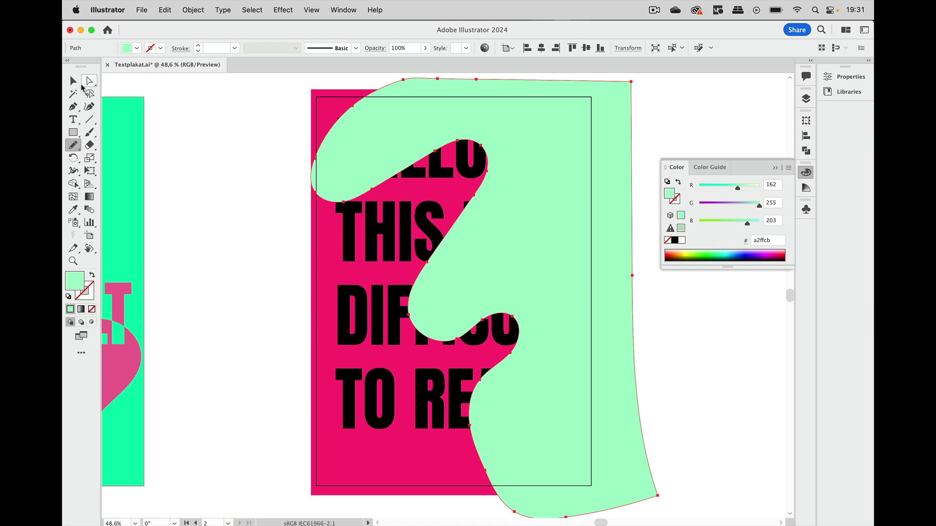
Deselect the mint shape and select the poster headline with the Selection tool.
click(73, 80)
click(191, 153)
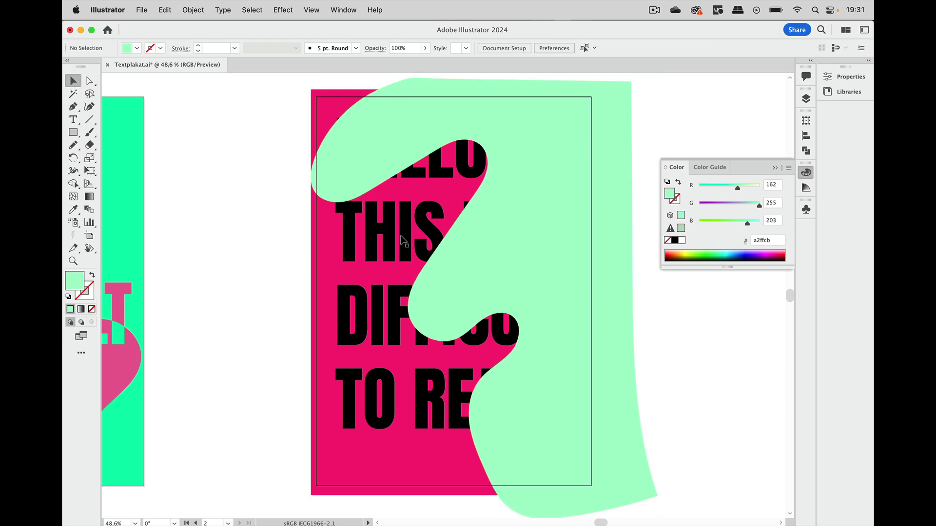
click(431, 231)
scroll(433, 233, left, 10)
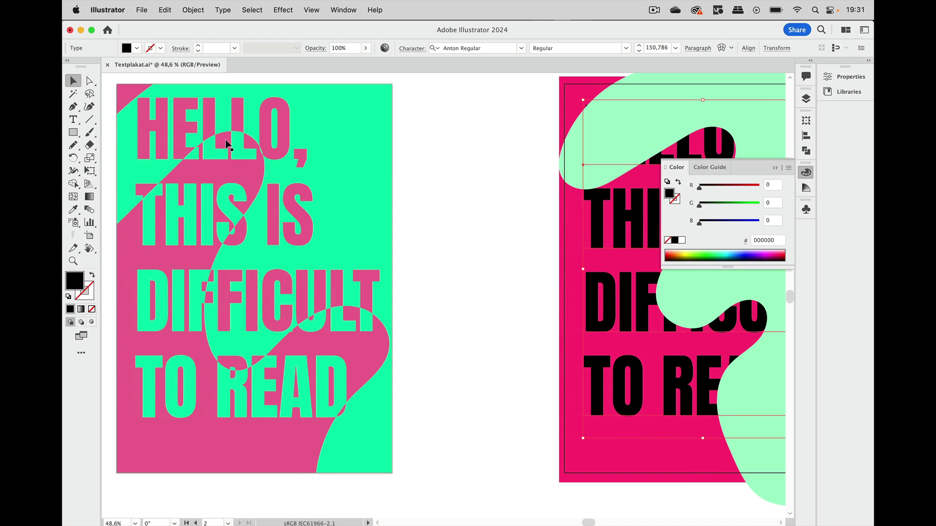
Shift-select the mint shape together with the headline.
scroll(425, 241, right, 3)
scroll(425, 244, right, 8)
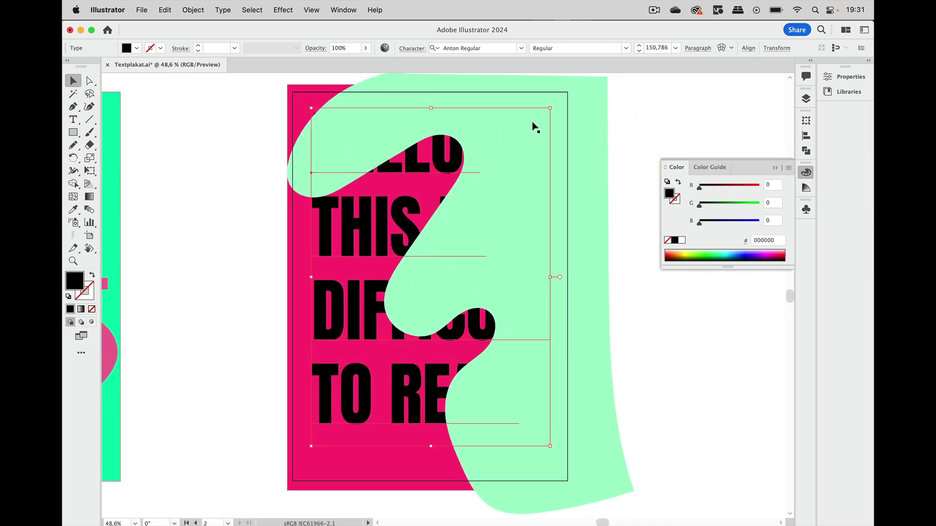
shift+click(531, 126)
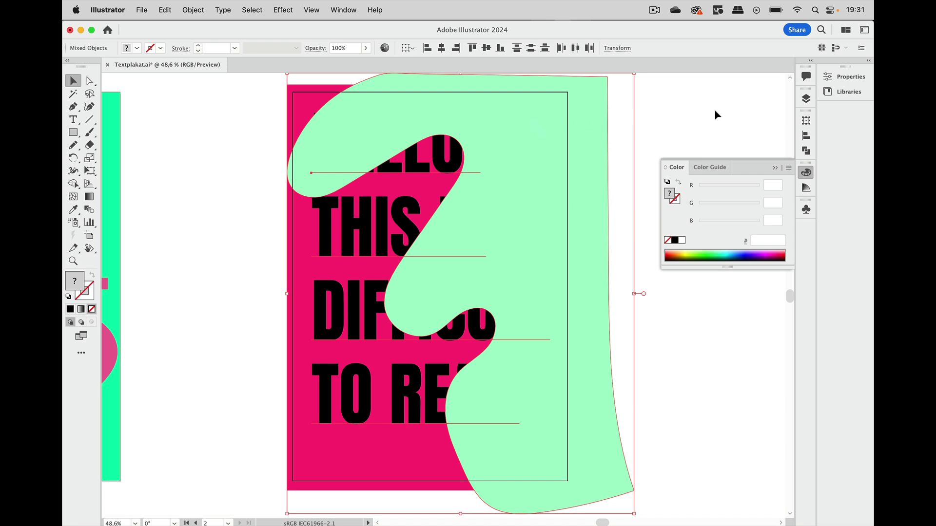
click(775, 168)
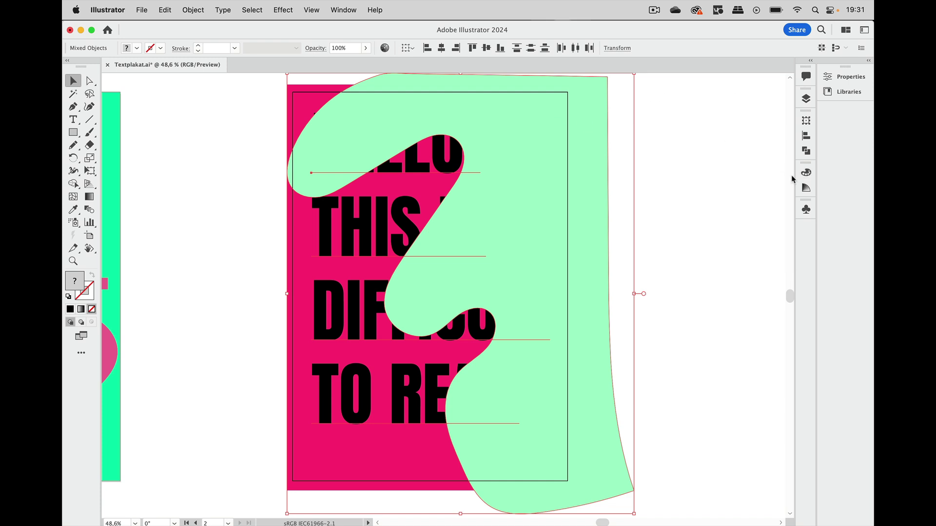
Apply Pathfinder Exclude to them, then select part of the lettering with the Type tool.
click(805, 151)
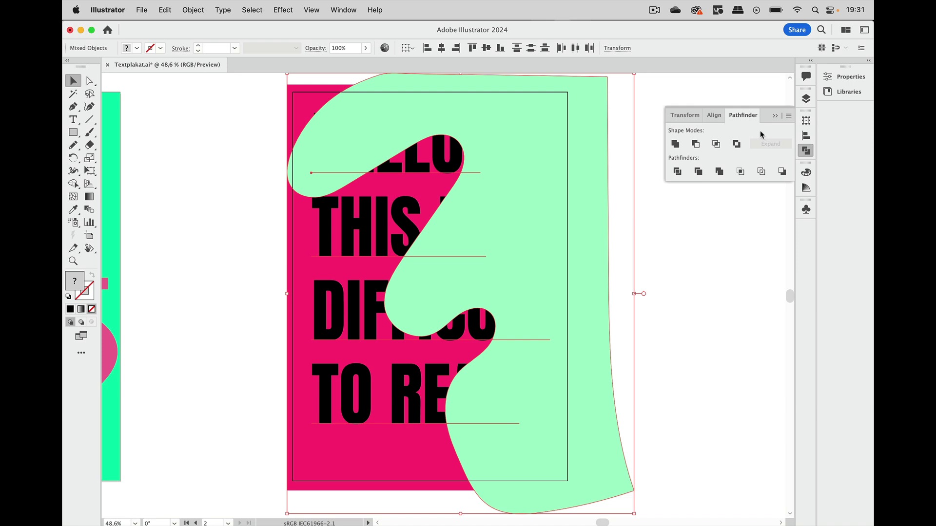
click(736, 145)
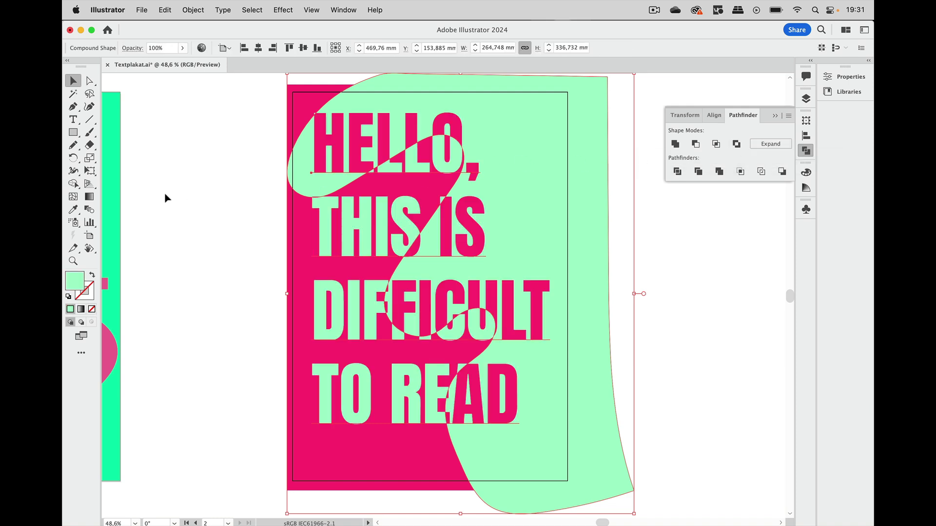
click(80, 121)
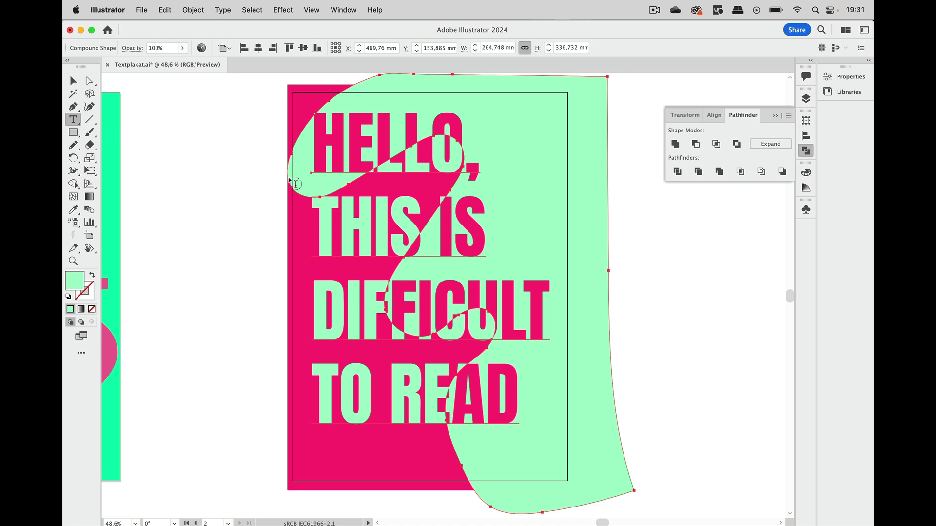
drag(355, 216, 374, 404)
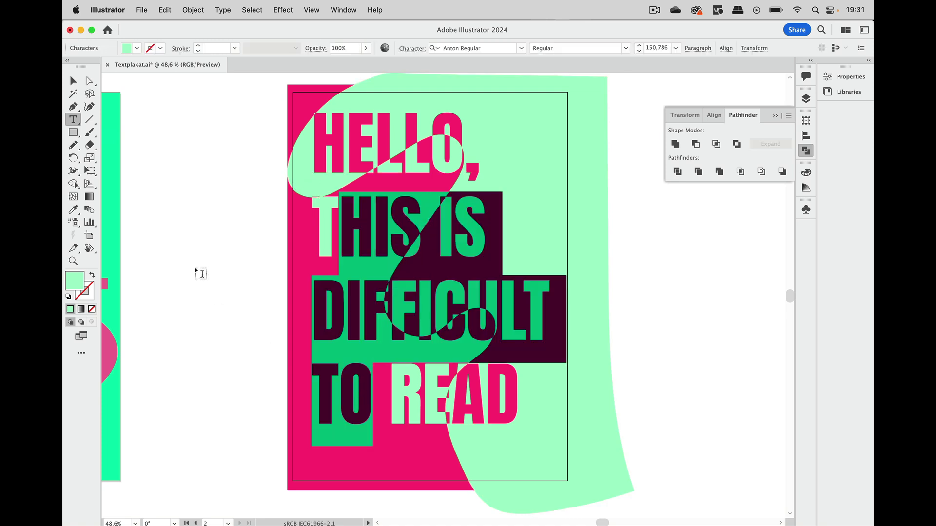
click(73, 81)
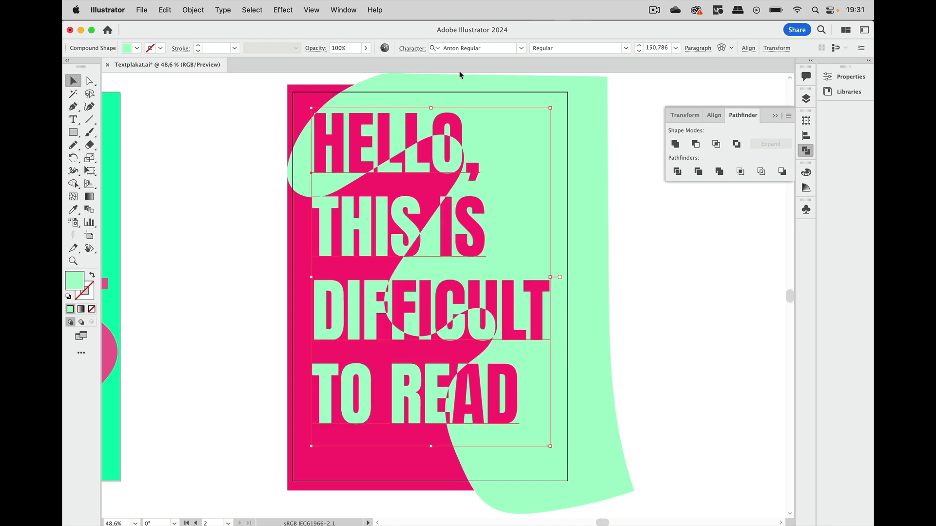
click(521, 48)
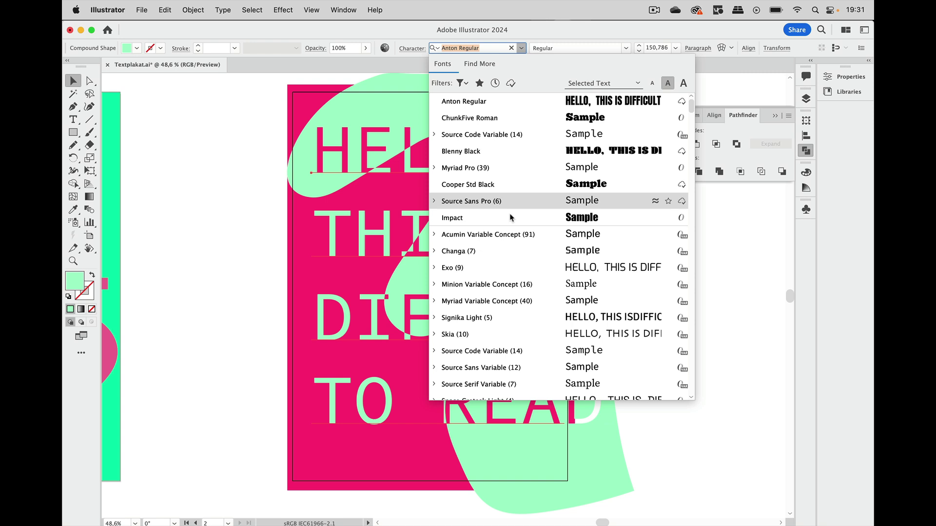
click(537, 35)
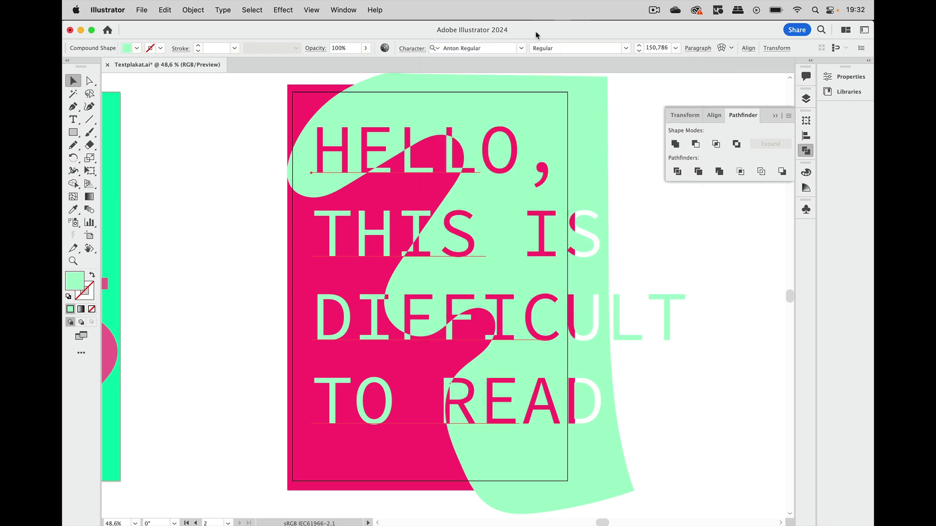
click(660, 224)
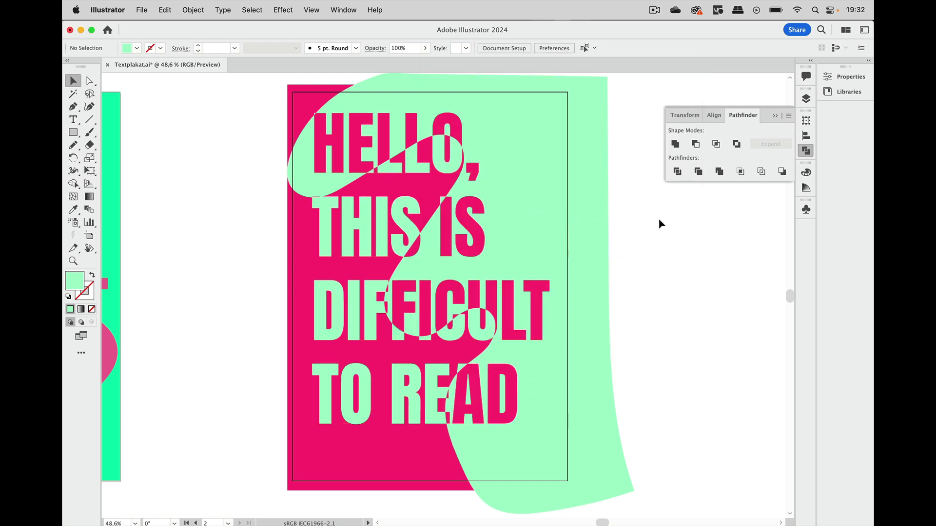
scroll(660, 224, up, 1)
scroll(660, 223, down, 2)
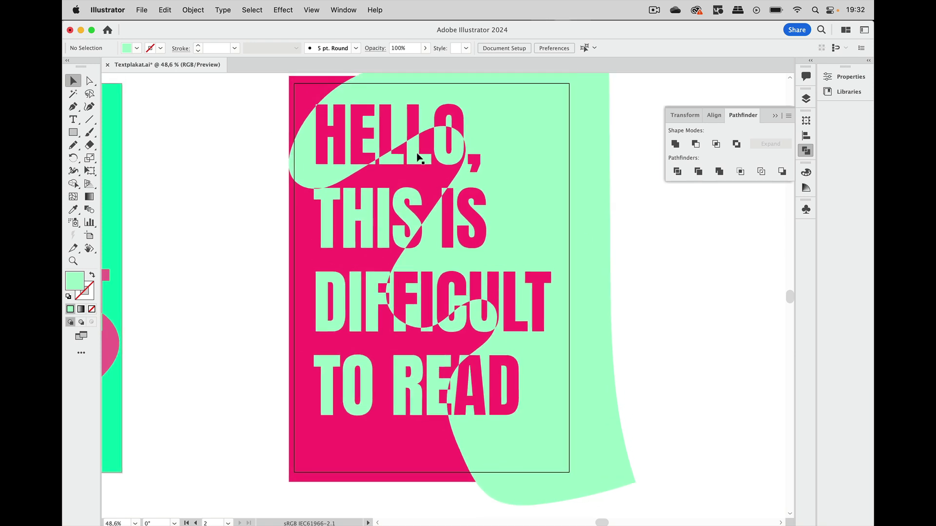
click(335, 126)
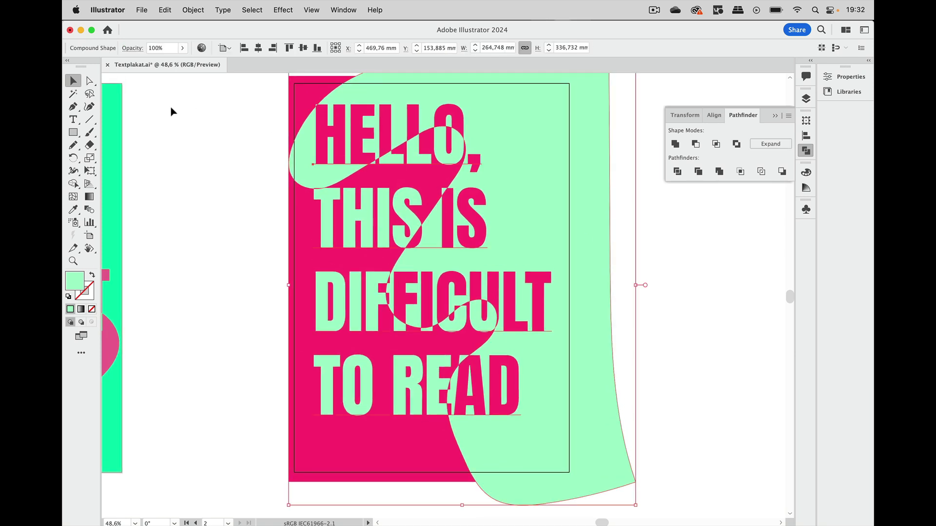
click(239, 128)
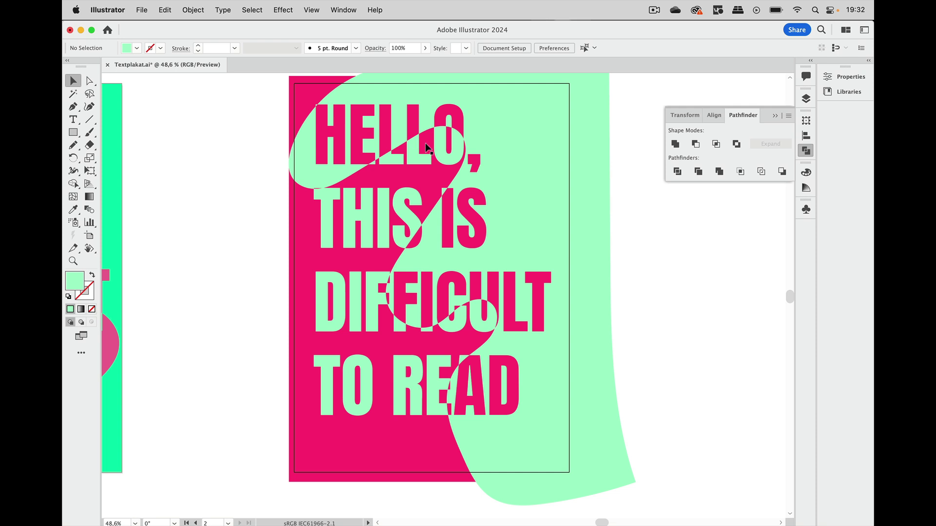
Draw a freehand shape near the poster's top right and fill it blue #0072ff.
click(73, 145)
mouse_move(533, 112)
mouse_down()
mouse_move(435, 275)
mouse_move(489, 283)
mouse_move(558, 216)
mouse_move(566, 125)
mouse_move(533, 112)
mouse_up()
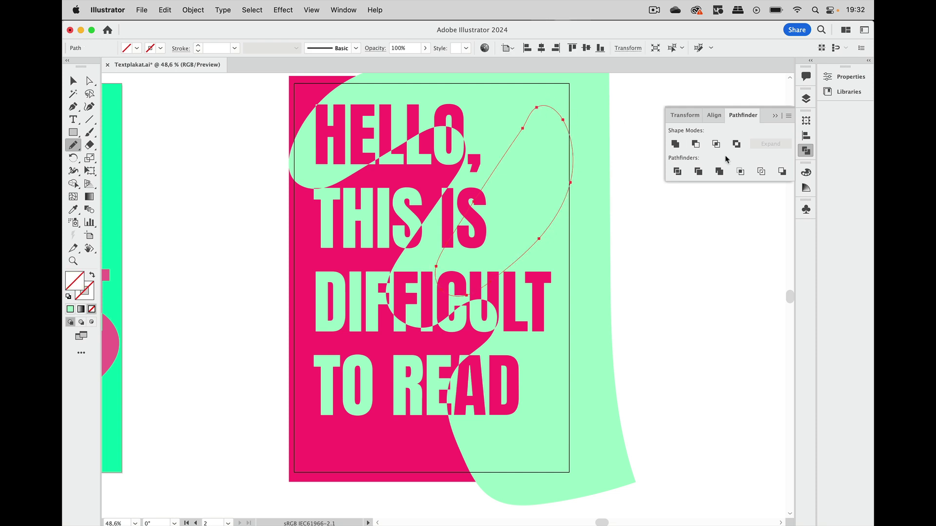
click(806, 172)
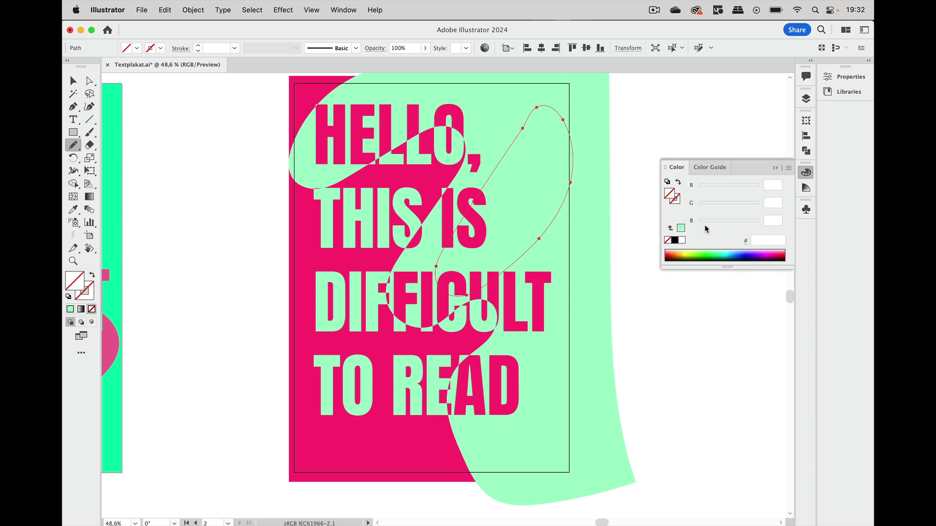
click(693, 251)
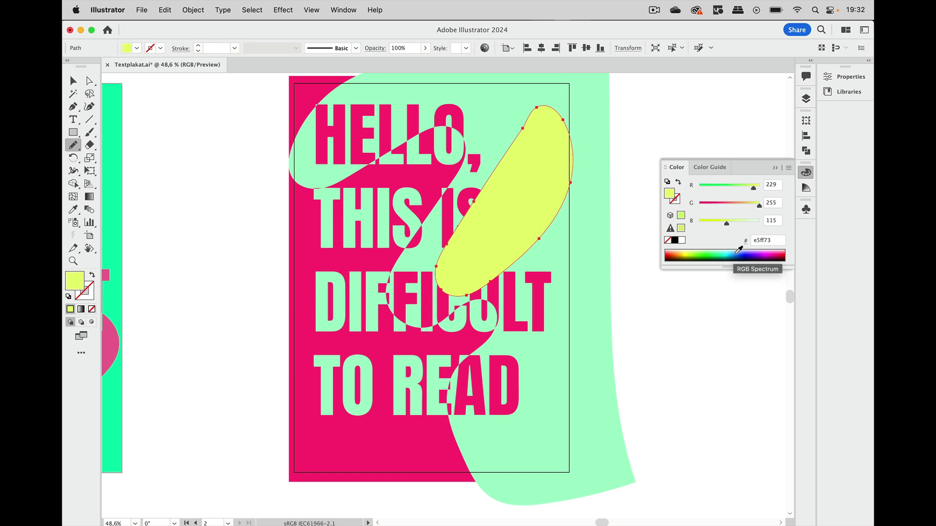
click(739, 250)
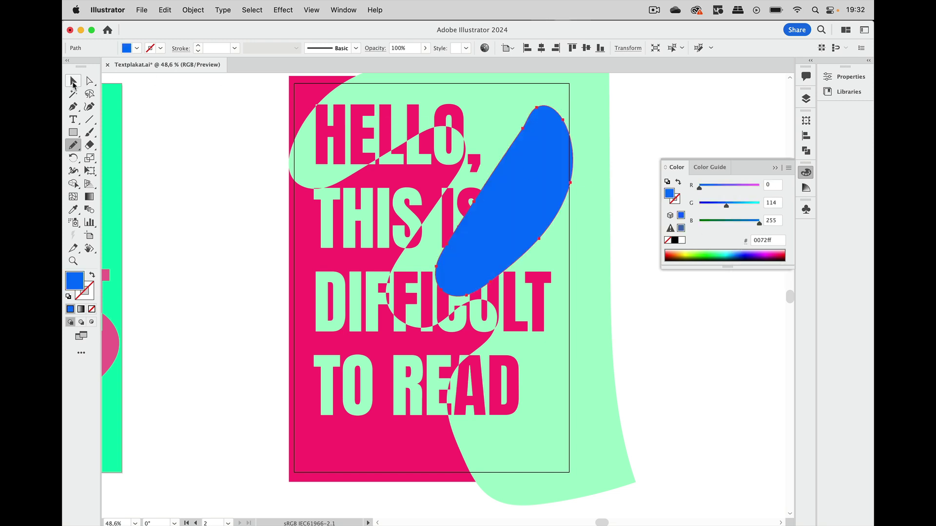
Send the blue shape one level backward behind the headline, then deselect it.
click(73, 82)
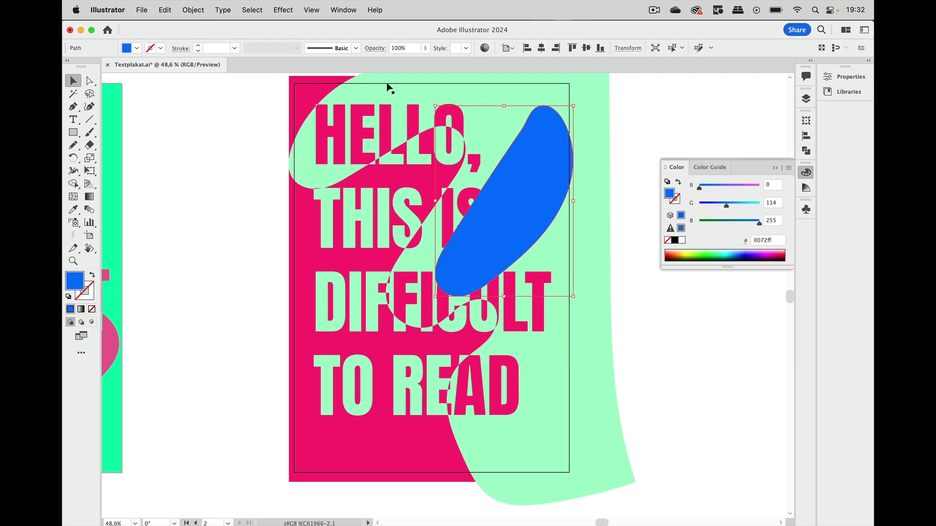
click(191, 8)
mouse_move(195, 41)
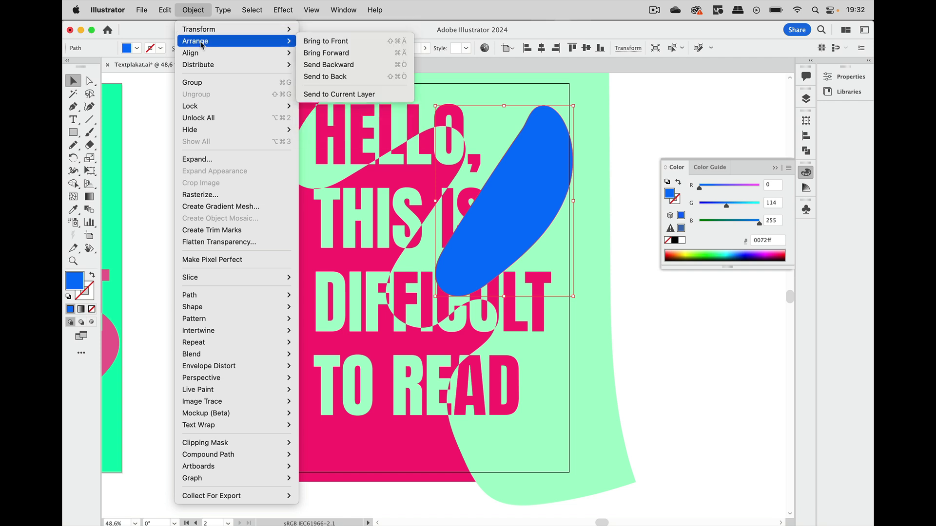
click(345, 68)
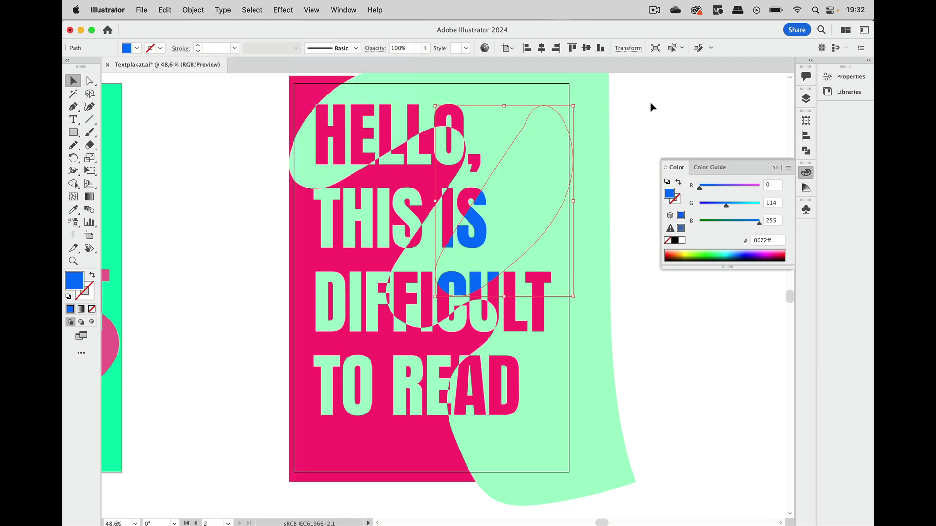
click(672, 113)
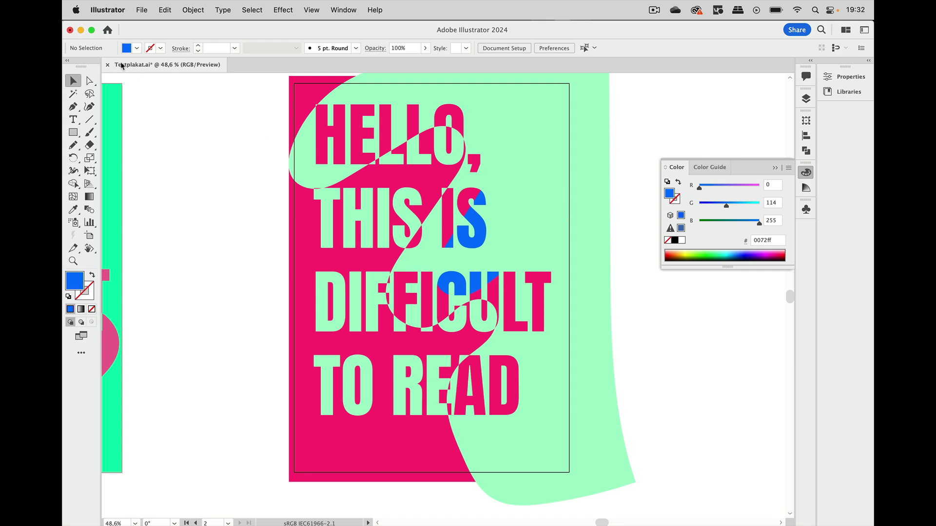
Drag the mint shape's top-left anchor up and left to extend its upper curve.
click(86, 82)
click(331, 92)
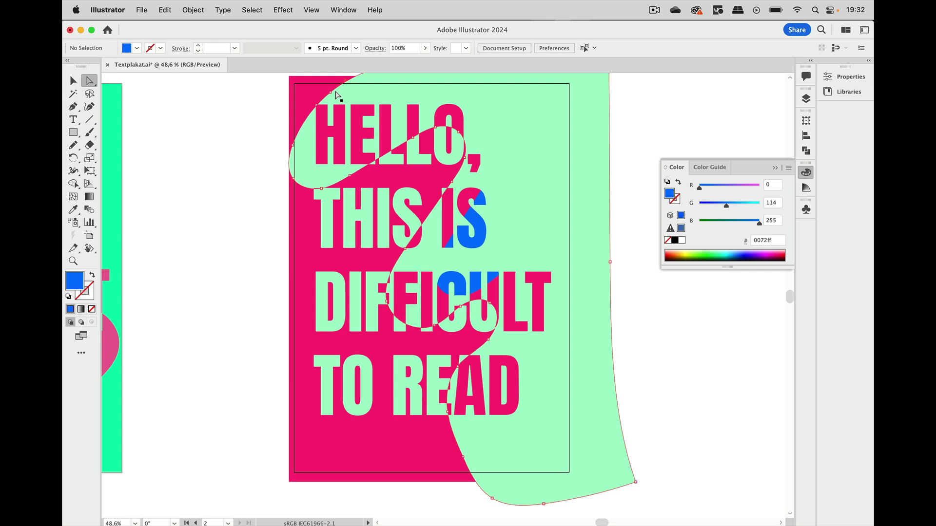
drag(331, 92, 315, 89)
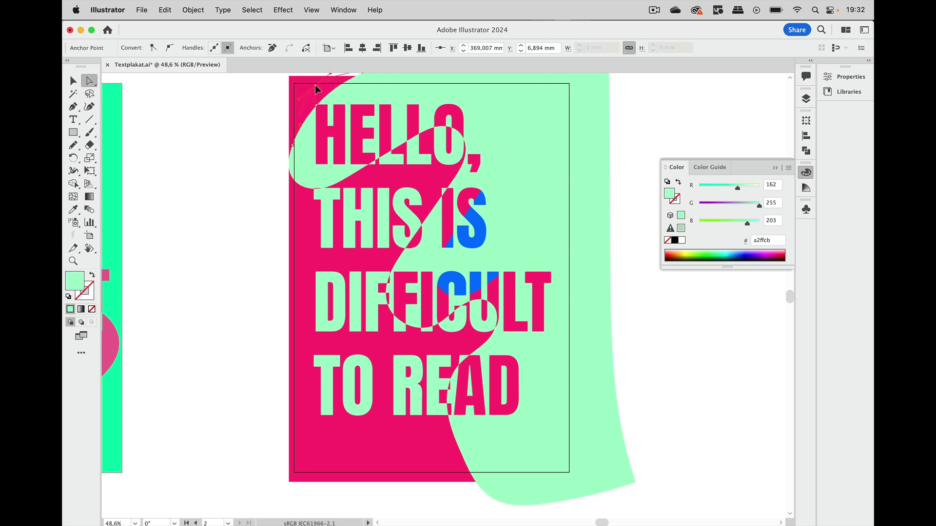
drag(316, 89, 337, 85)
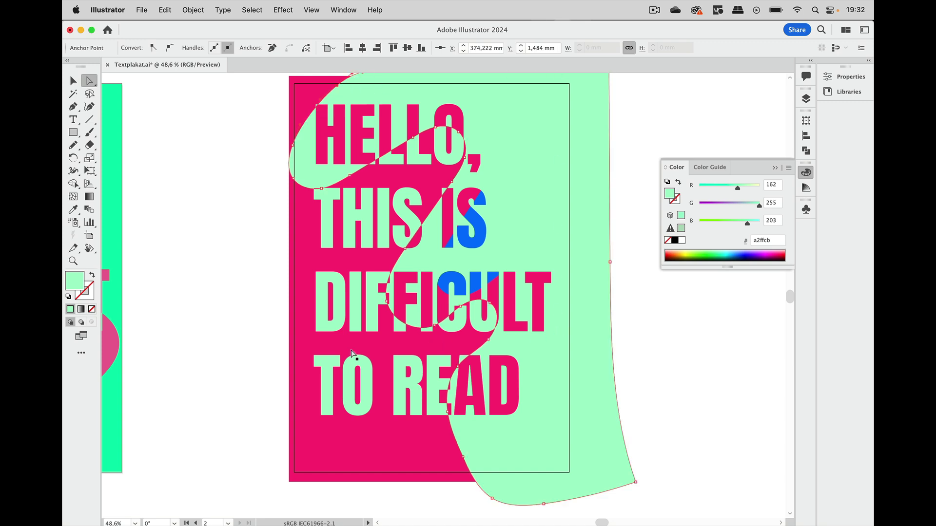
click(73, 145)
Draw a freehand shape down the poster's left side and eyedropper the mint #a2ffcb fill onto it.
mouse_move(269, 235)
mouse_down()
mouse_move(372, 190)
mouse_move(373, 267)
mouse_move(347, 348)
mouse_move(394, 367)
mouse_move(428, 498)
mouse_move(340, 502)
mouse_move(274, 495)
mouse_move(265, 485)
mouse_move(266, 274)
mouse_up()
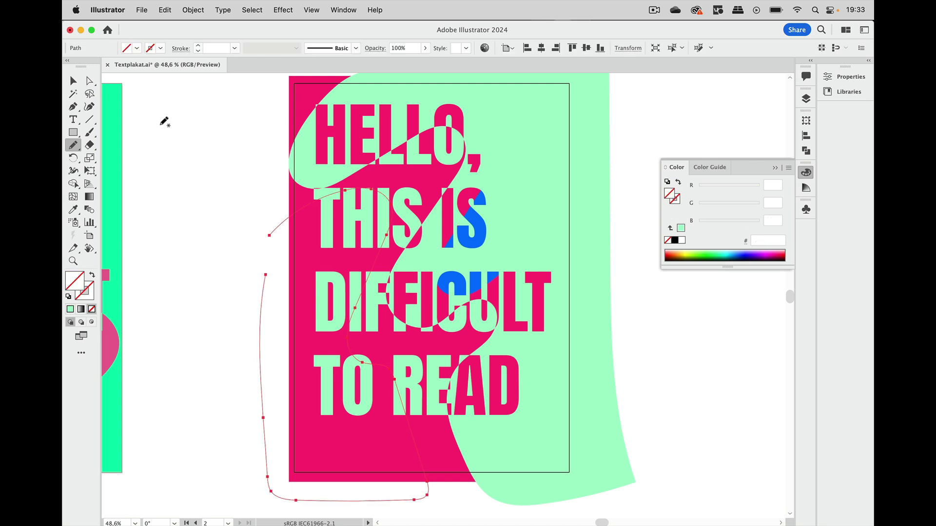
click(73, 209)
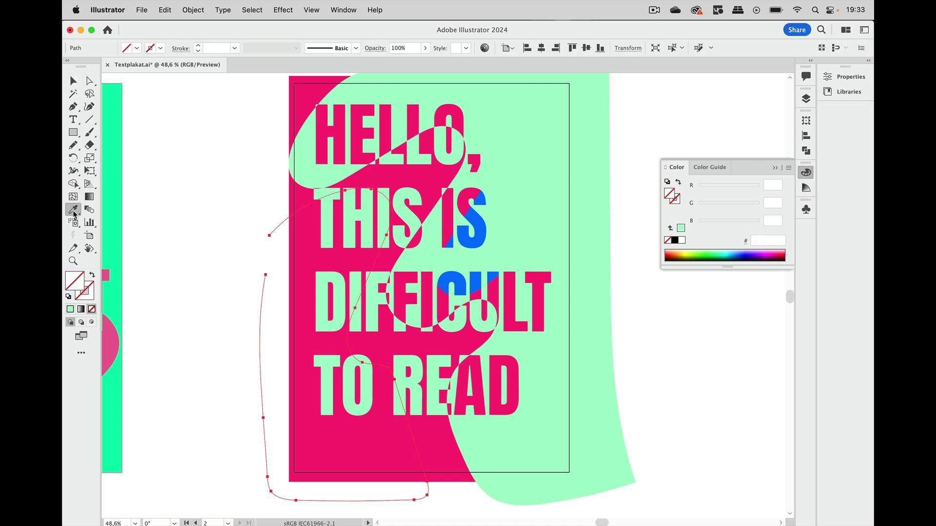
click(536, 137)
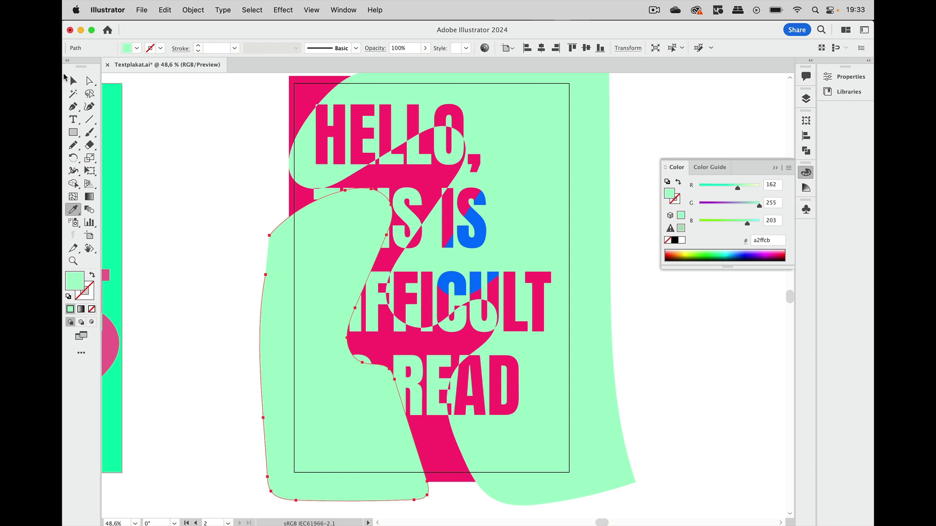
click(73, 81)
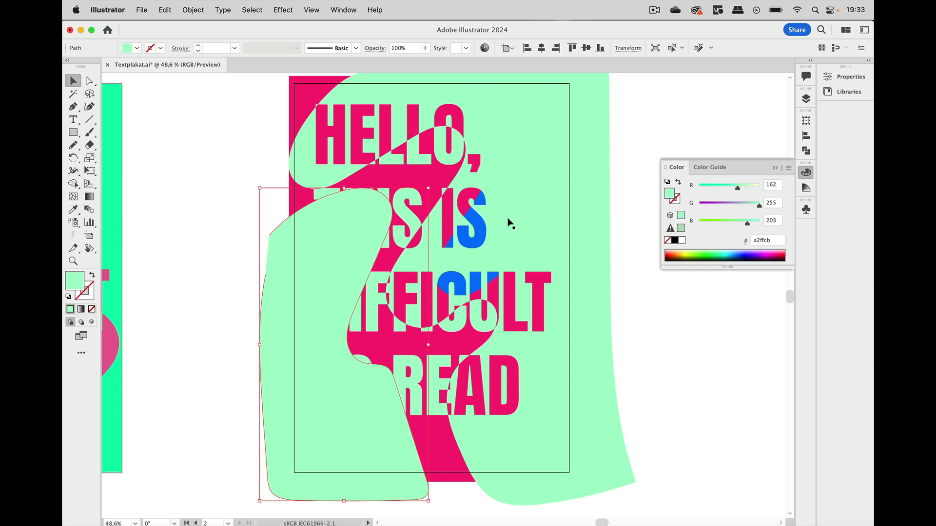
click(806, 99)
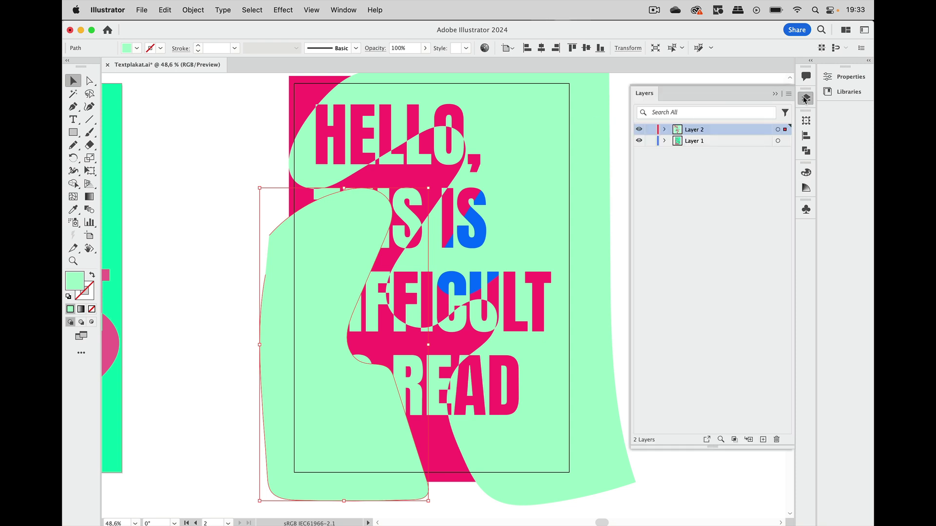
Select the compound headline shape with the left mint path and apply Pathfinder Minus Front.
click(664, 130)
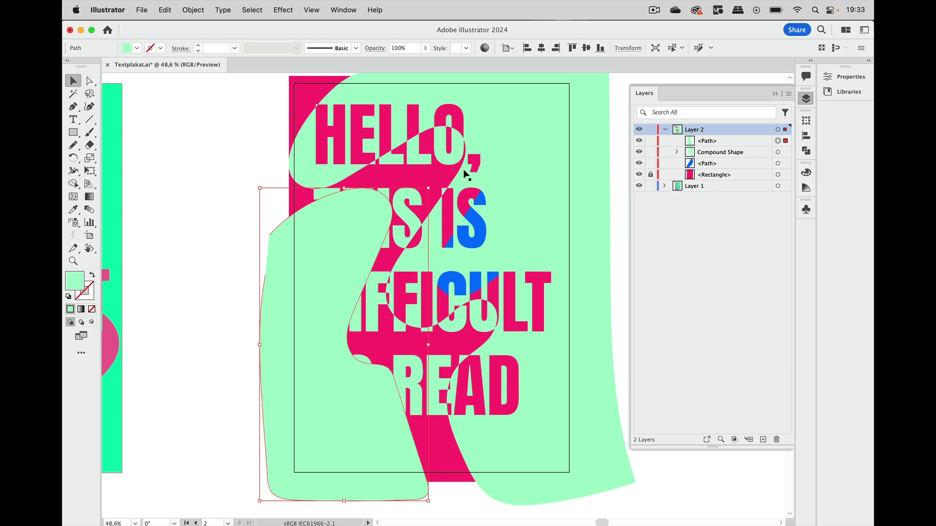
shift+click(532, 145)
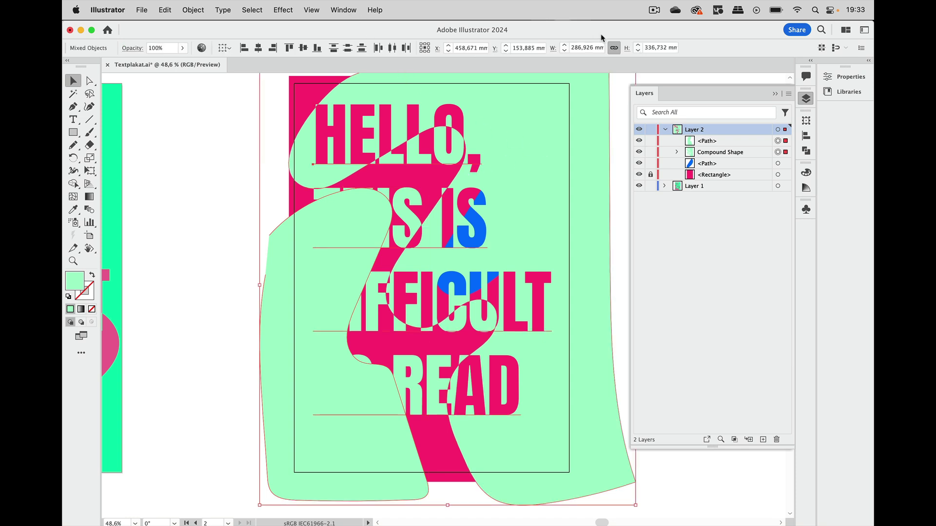
click(806, 150)
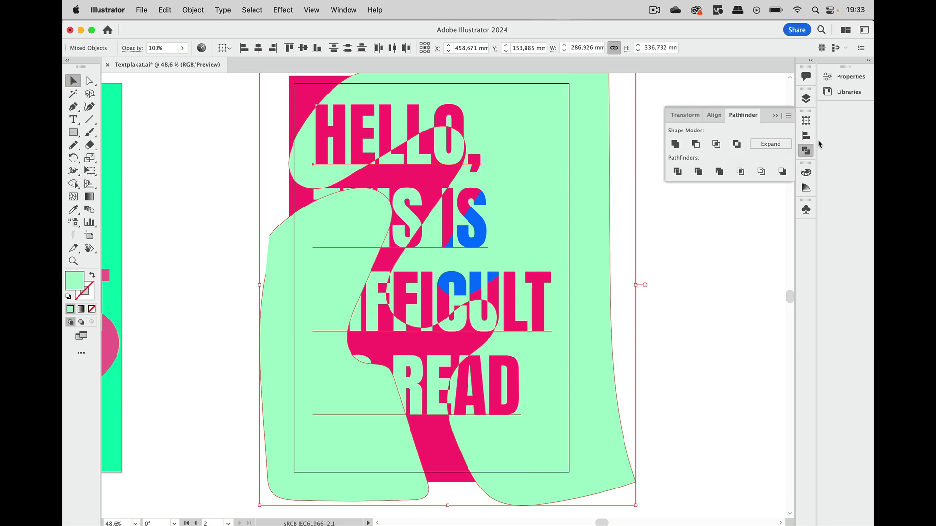
click(696, 149)
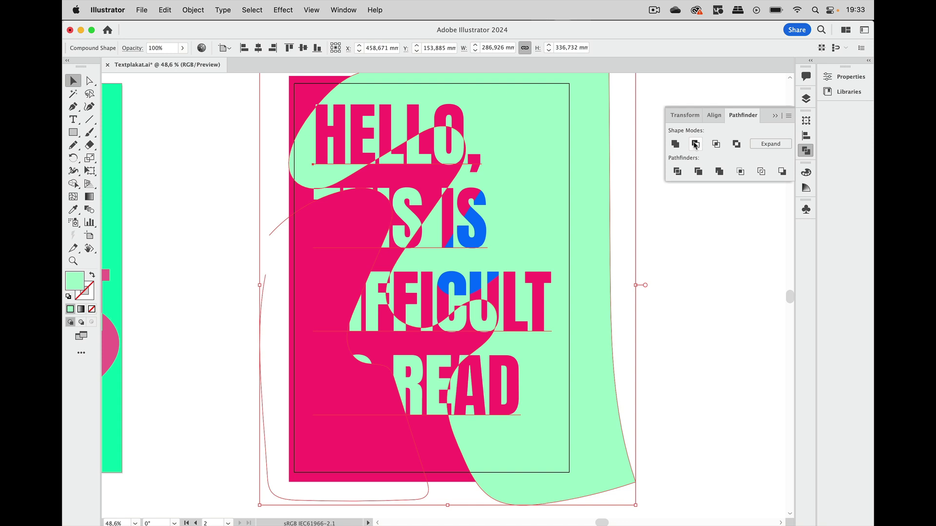
In Layers, expand the Compound Shape and its nested Compound Shape, then select the outer one.
click(806, 99)
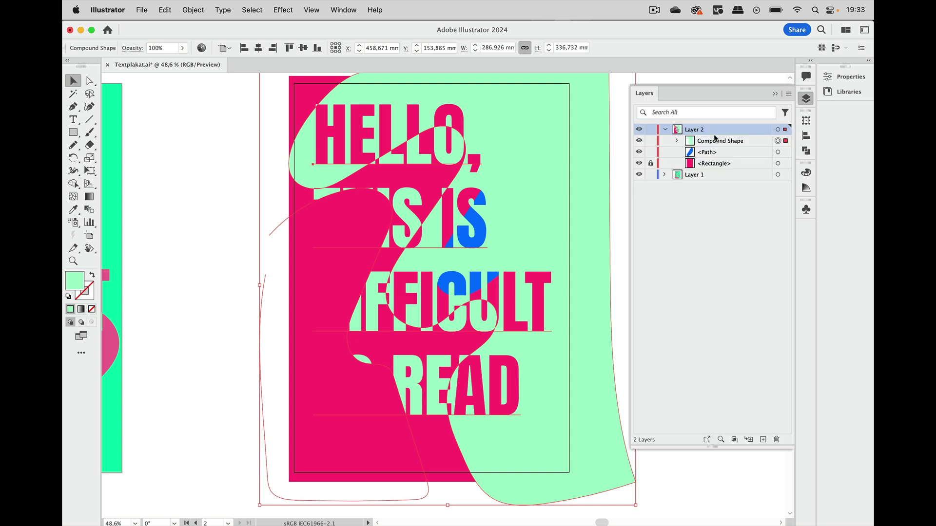
click(677, 141)
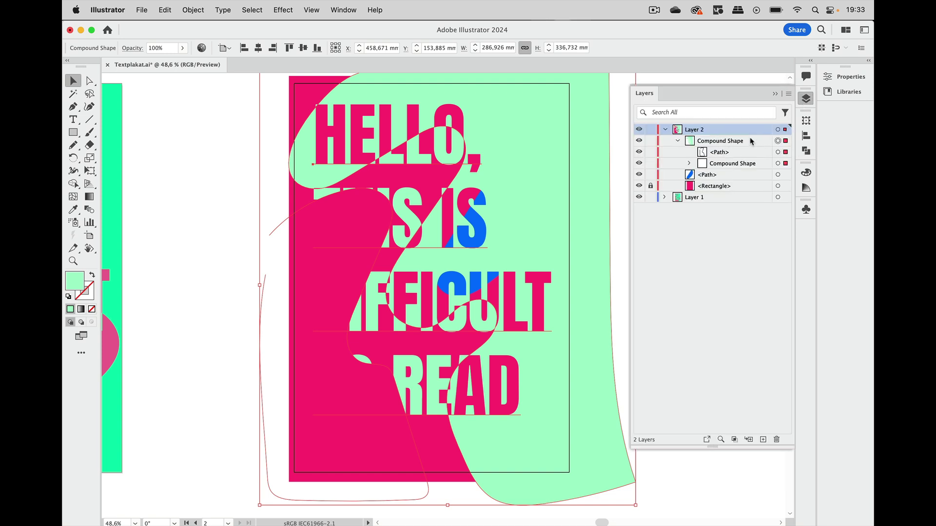
click(689, 164)
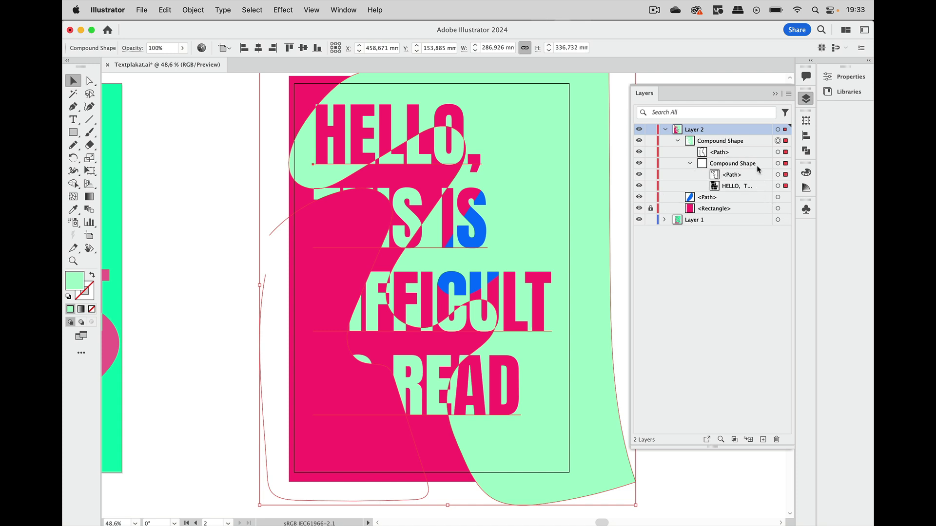
click(759, 167)
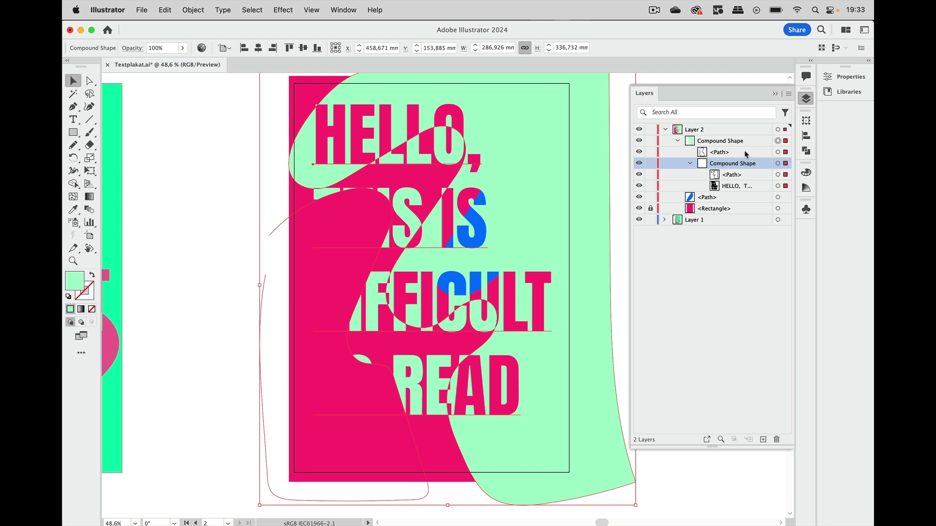
click(749, 143)
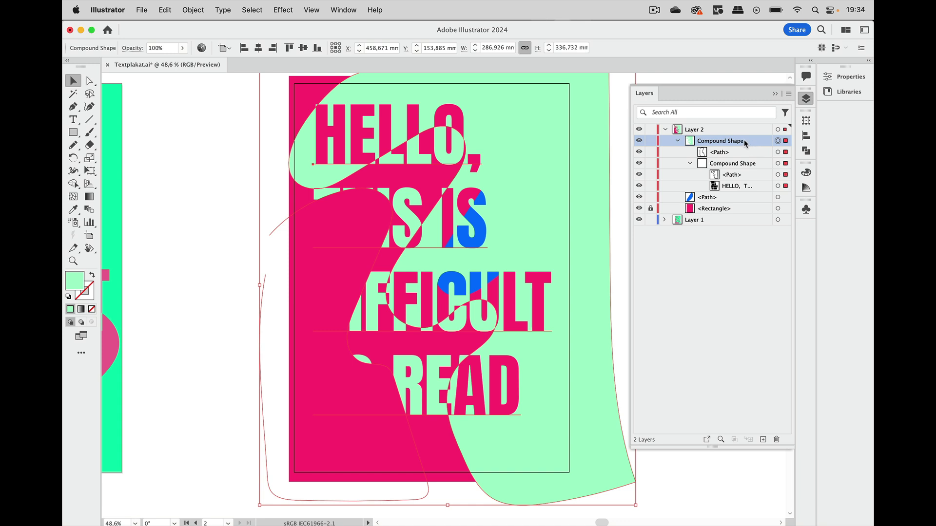
Release the outer compound shape so the left mint shape stands apart again.
key(super+shift+b)
key(super+alt+shift+8)
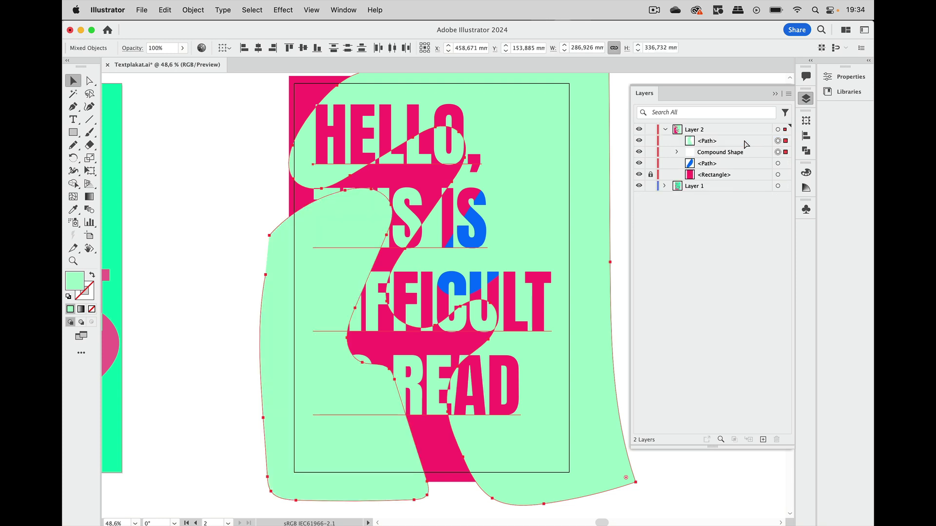
click(678, 291)
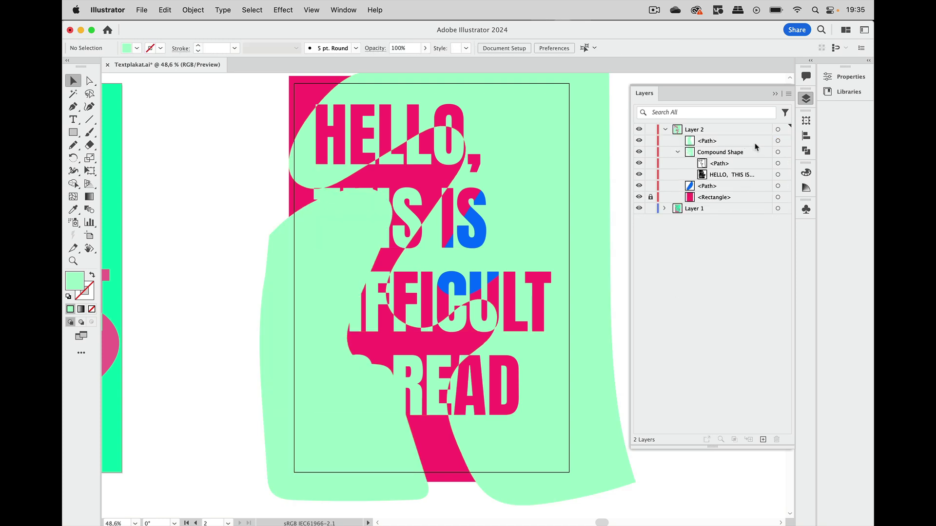
Try moving the left green path into the text compound shape, undo it, and select that shape.
click(767, 140)
drag(756, 142, 758, 181)
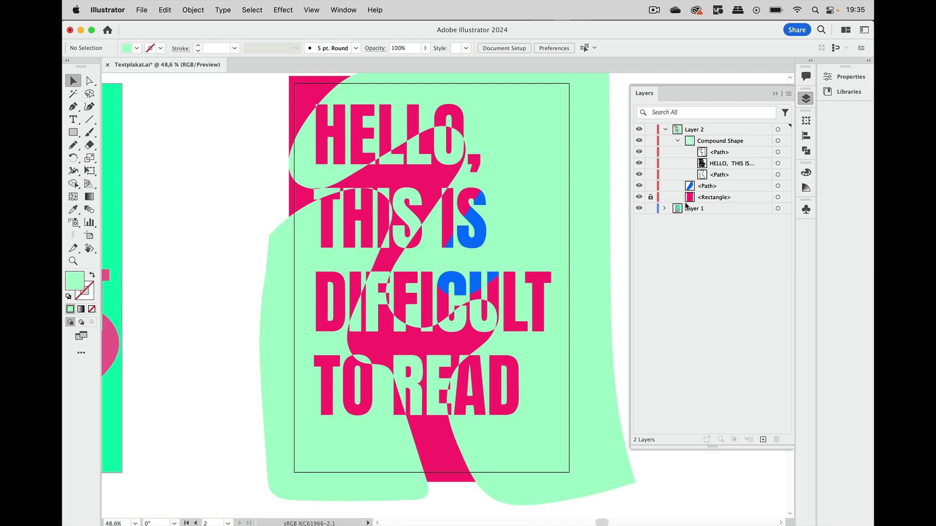
key(super+z)
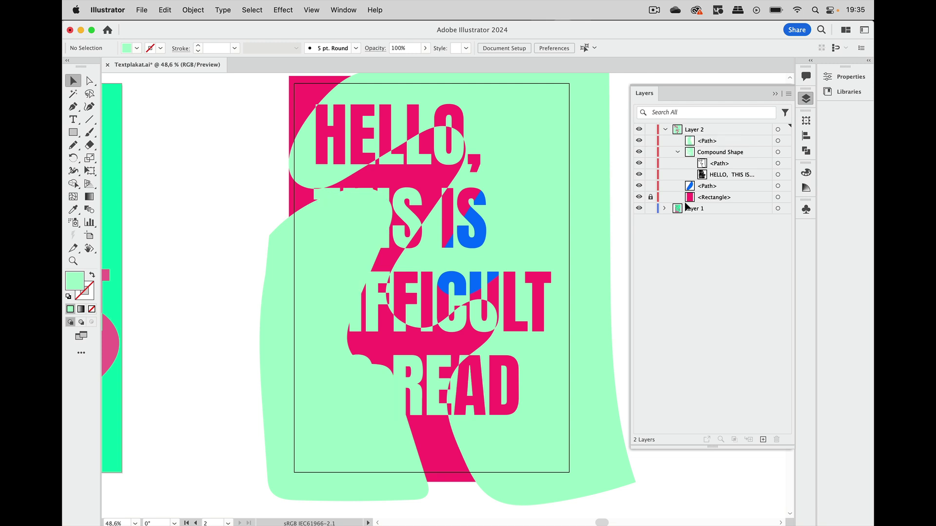
click(338, 281)
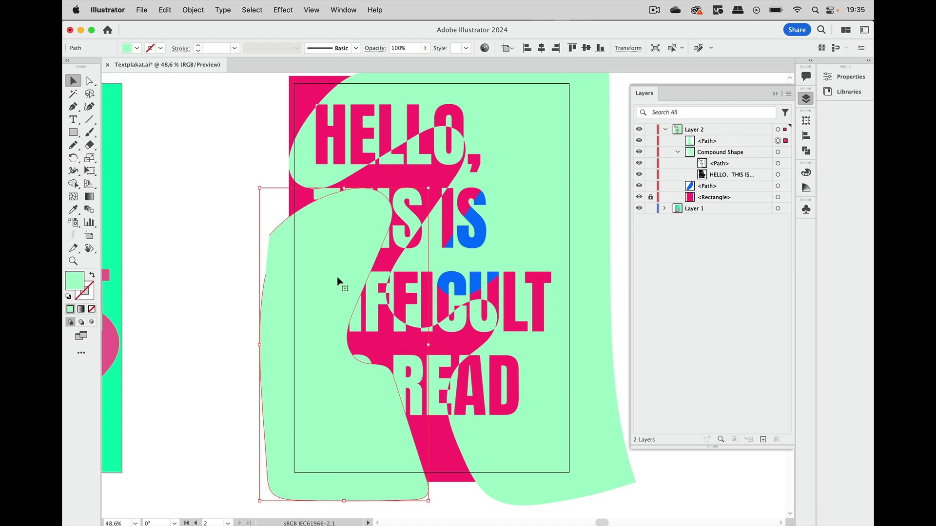
Delete the left mint shape and place an enlarged Grime Vector Pack 01 symbol over 'TO READ'.
key(Delete)
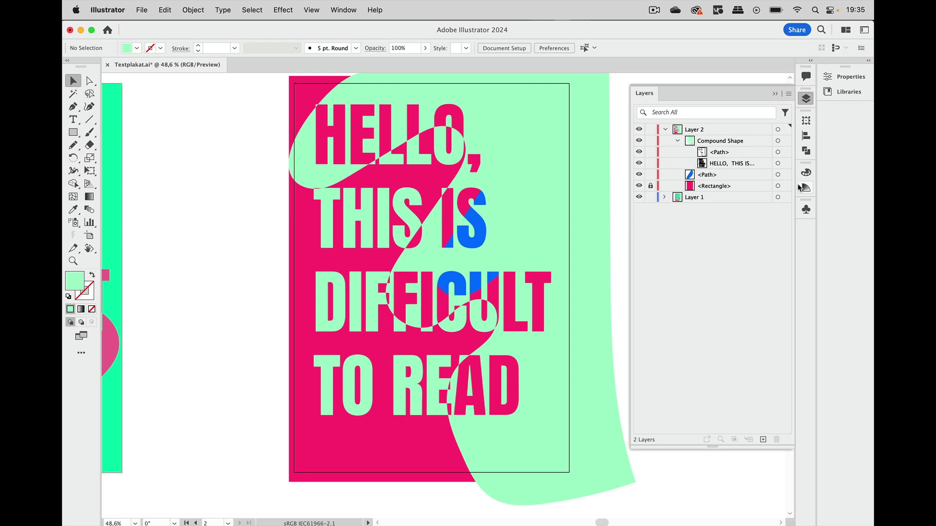
click(807, 214)
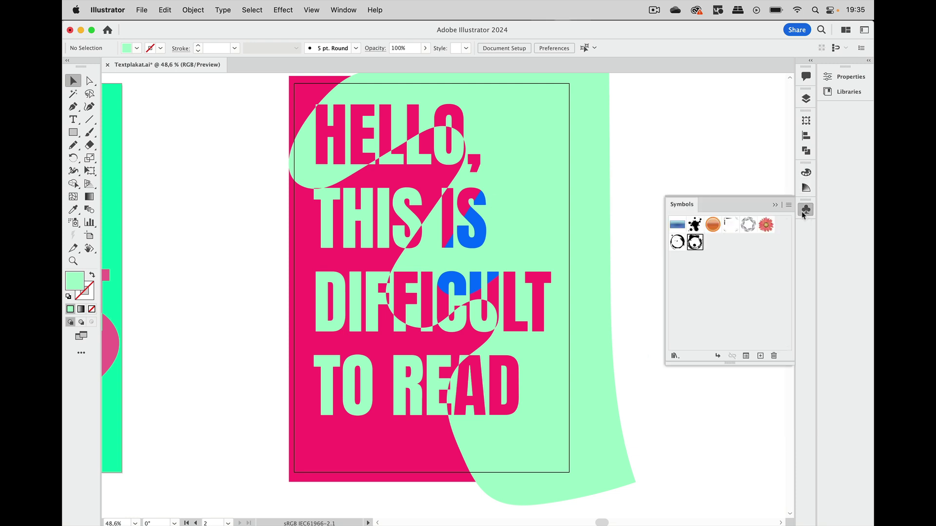
drag(697, 247, 331, 388)
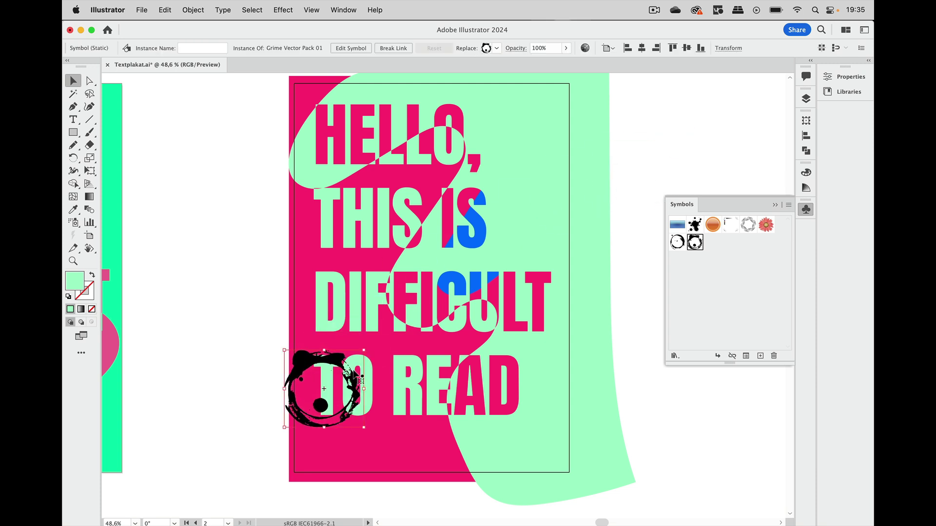
drag(365, 427, 457, 505)
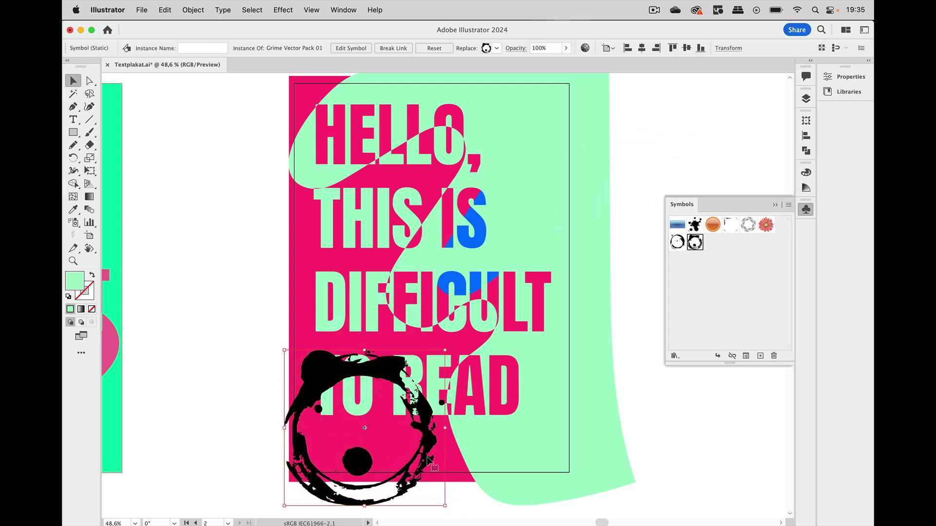
drag(431, 460, 384, 450)
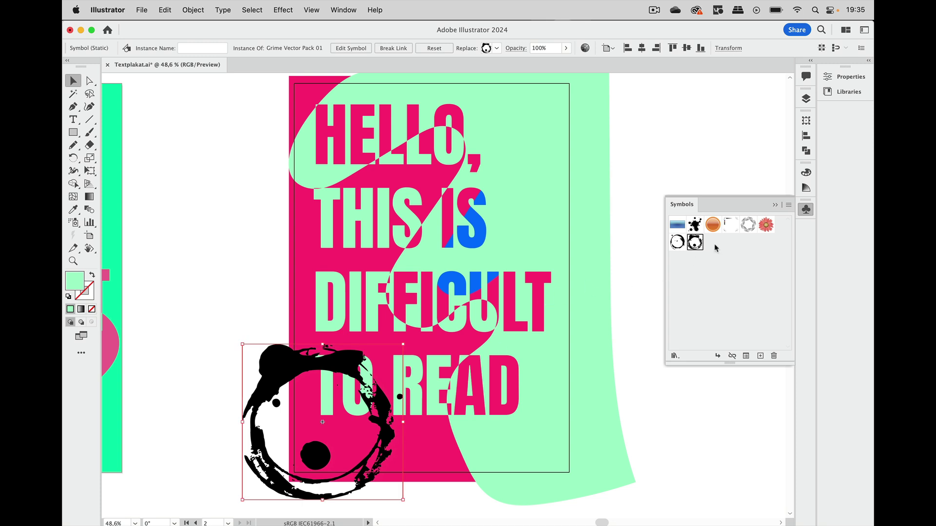
click(775, 205)
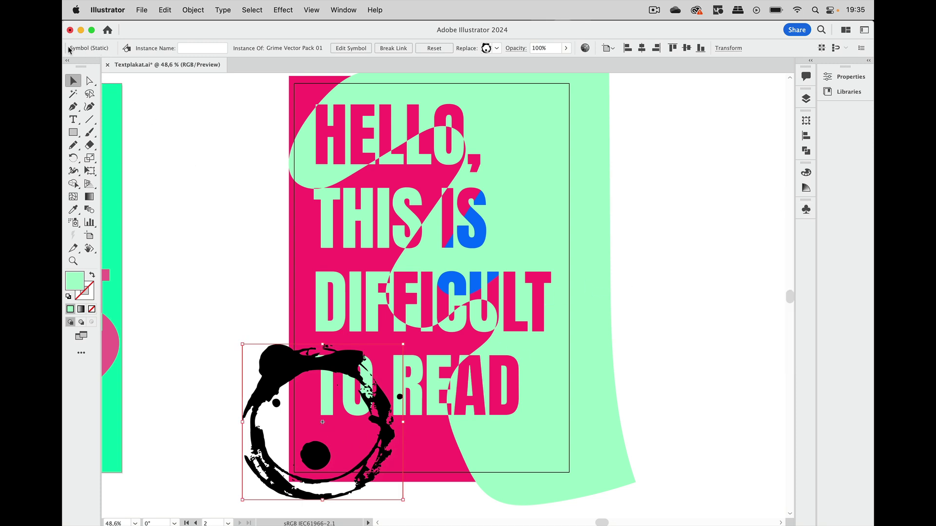
Exclude the green shape with the text compound shape, then undo it when everything turns black.
shift+click(522, 180)
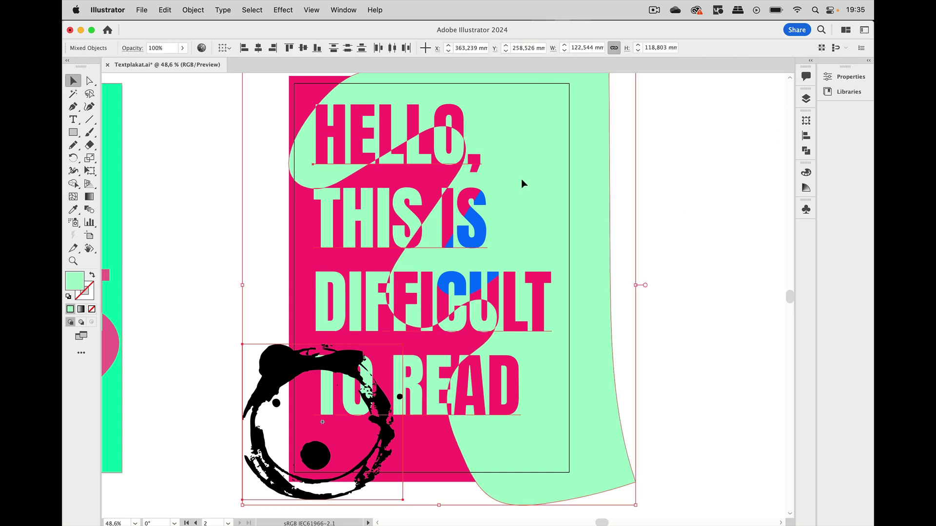
click(806, 98)
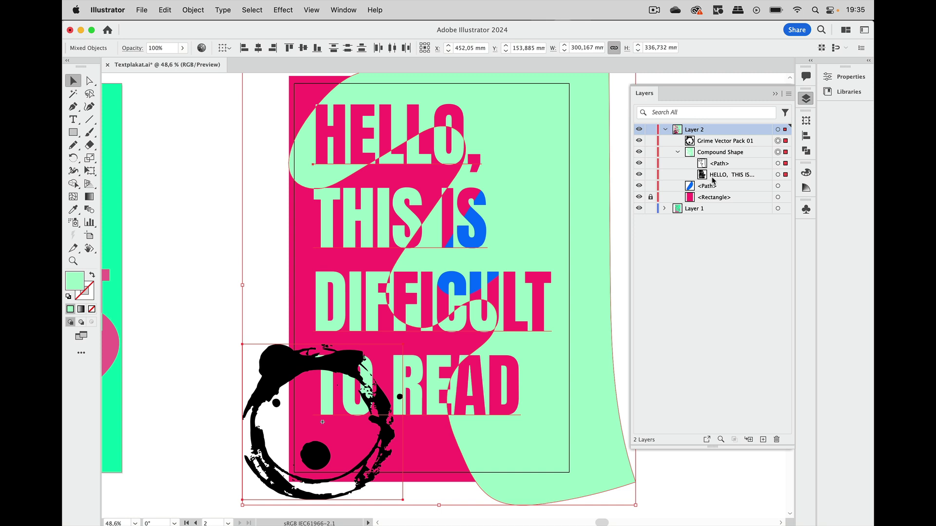
click(753, 154)
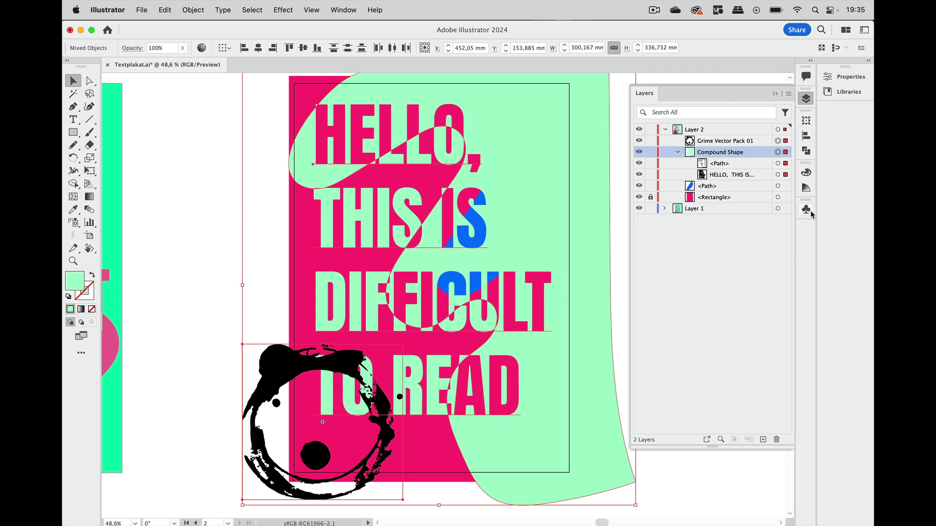
click(806, 151)
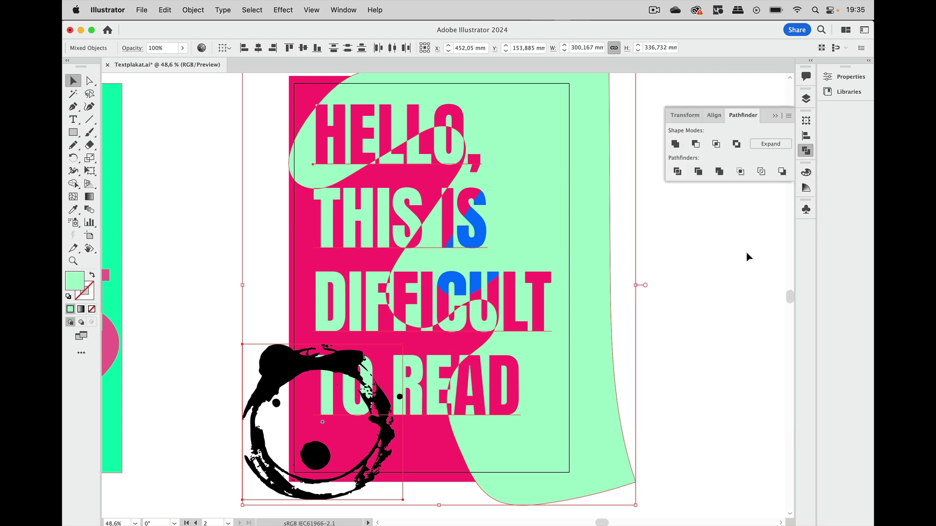
alt+click(737, 144)
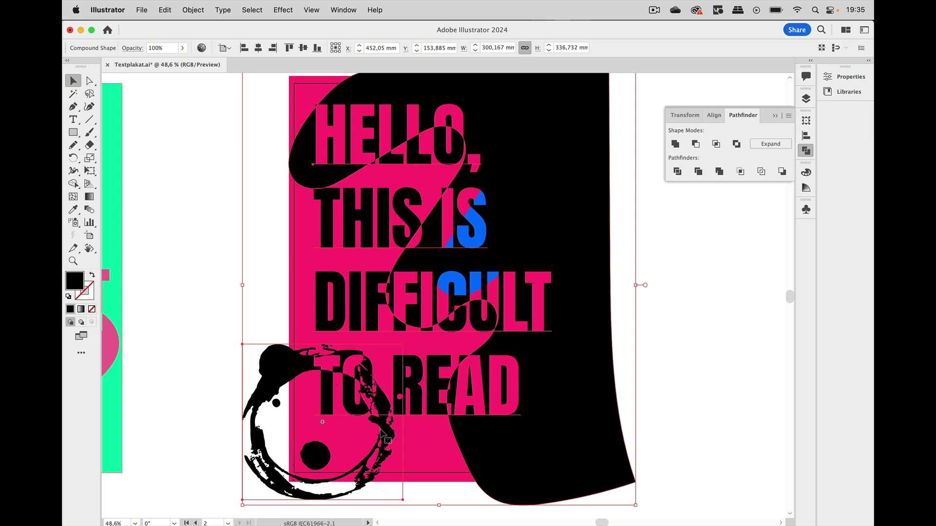
key(super+z)
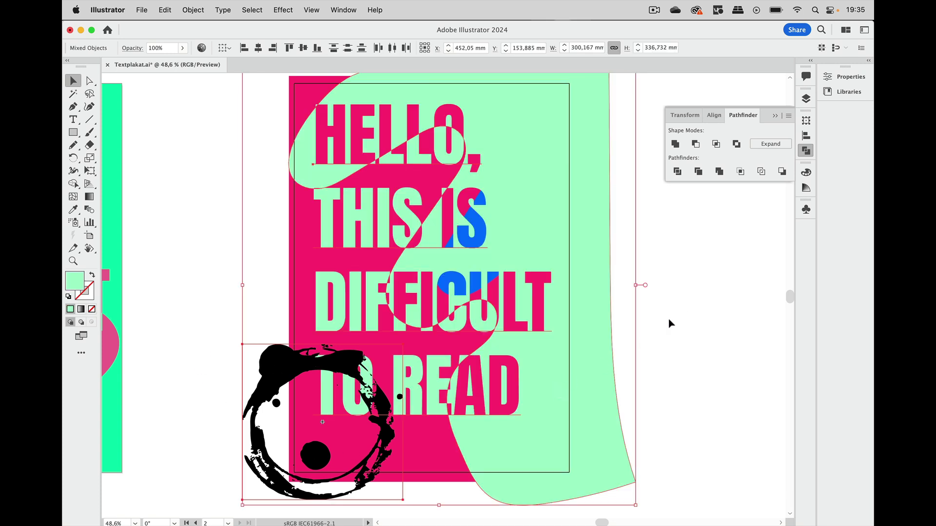
Bring the mint compound shape to the front of the stacking order.
click(183, 310)
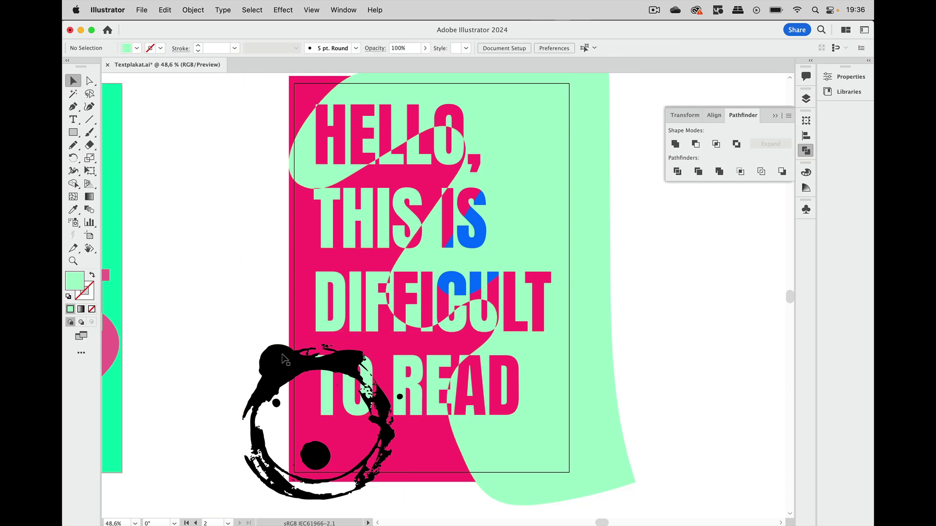
click(511, 243)
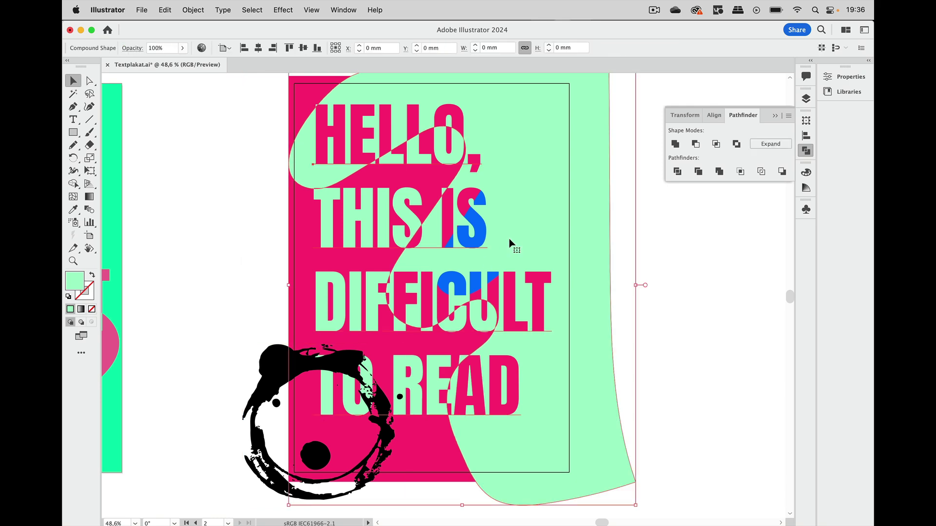
click(201, 10)
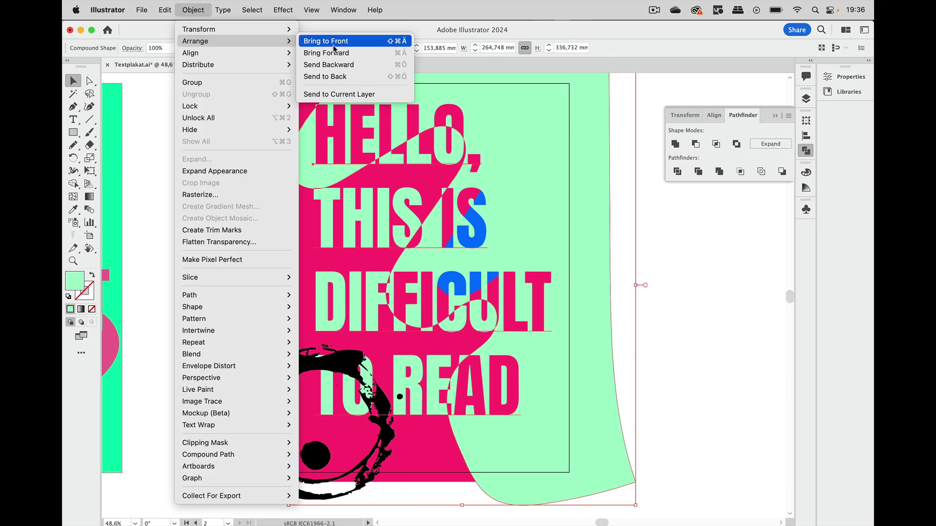
click(429, 96)
Exclude the grime coffee-stain ring into the mint compound shape so it inverts over 'TO'.
shift+click(267, 375)
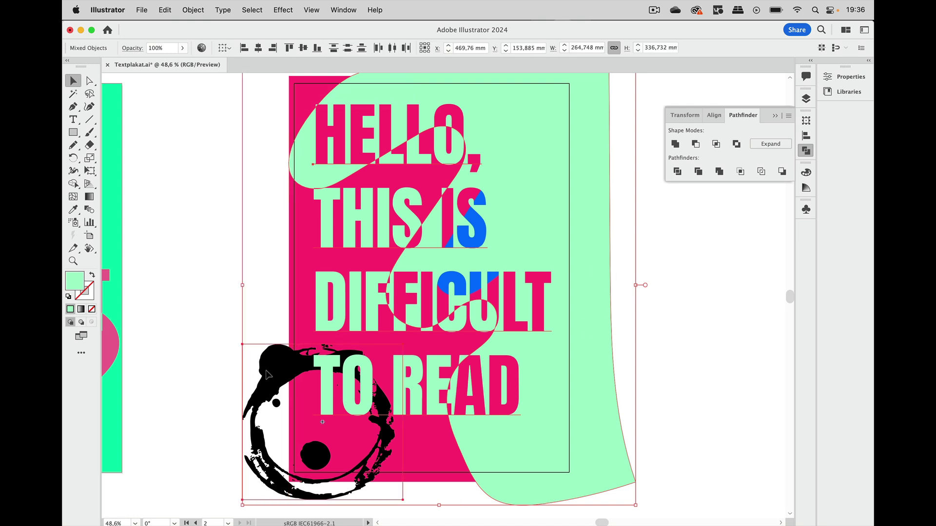
click(807, 99)
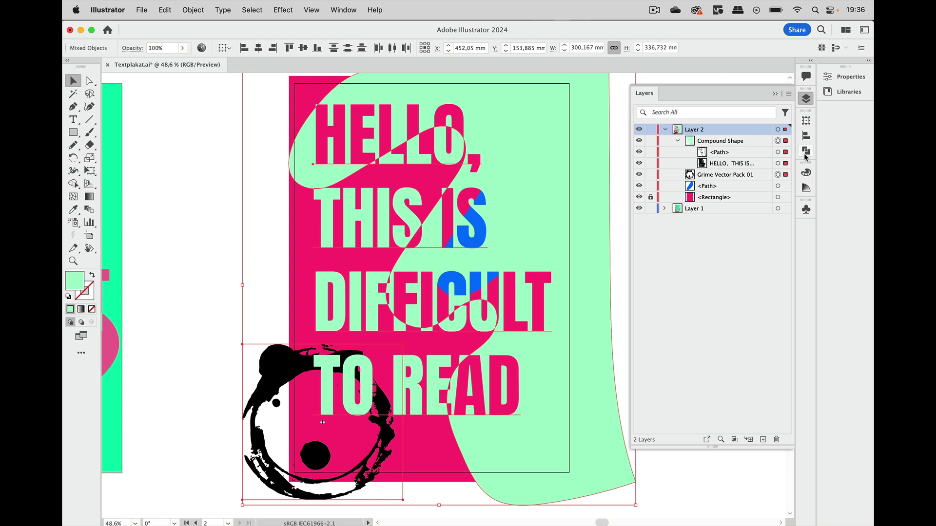
click(727, 176)
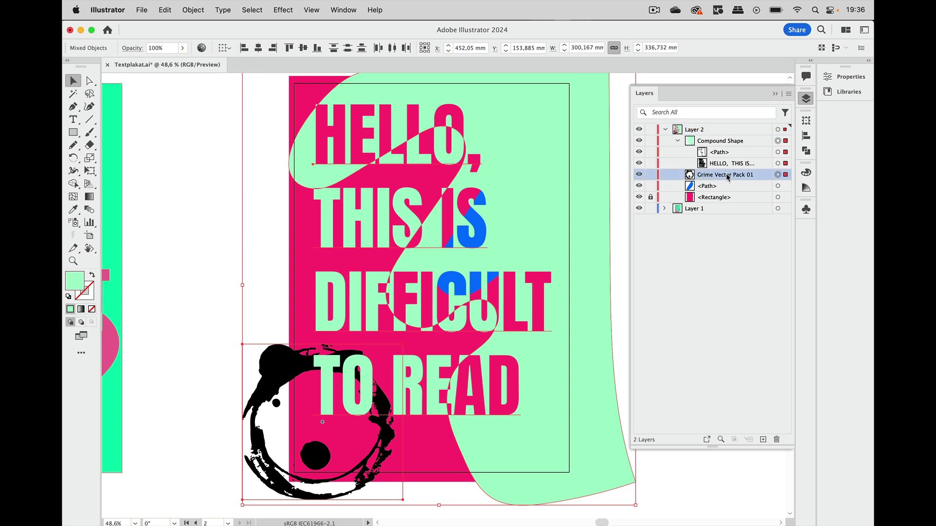
click(806, 150)
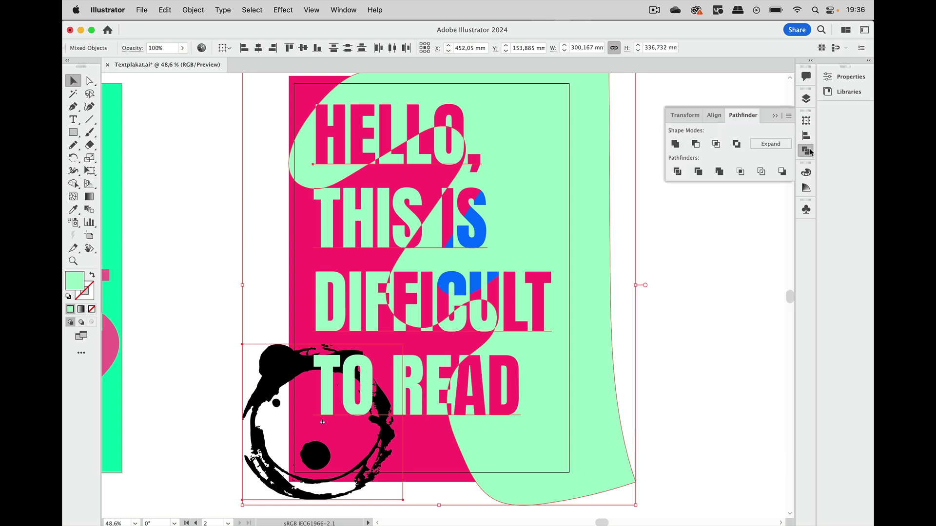
alt+click(736, 144)
click(691, 322)
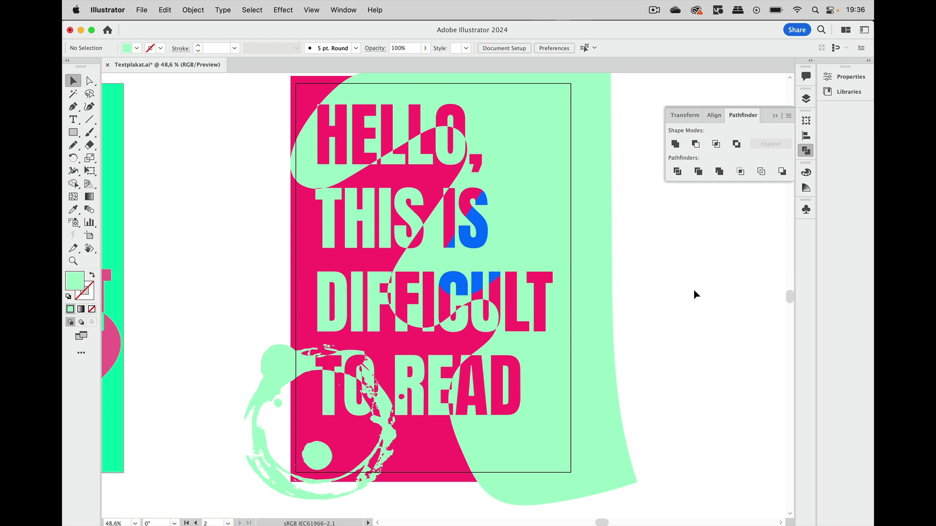
scroll(689, 301, right, 2)
scroll(689, 301, up, 2)
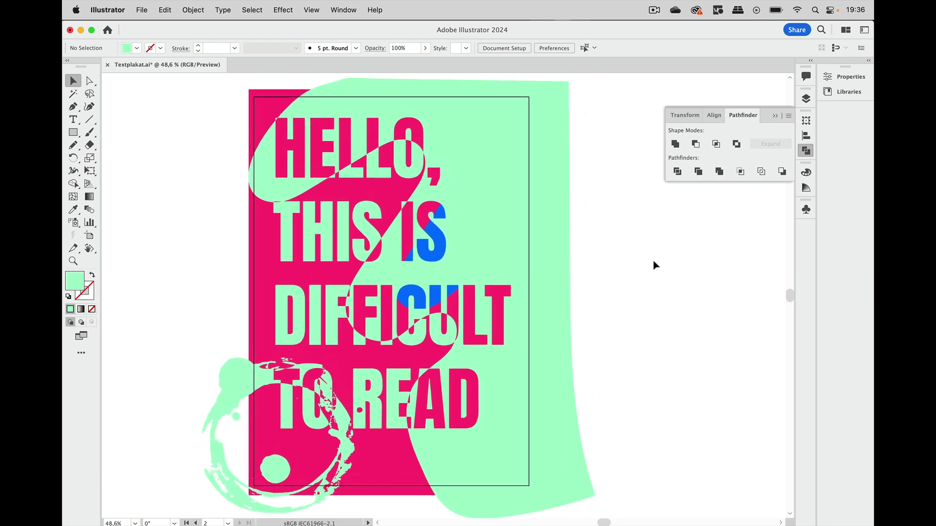
Close Pathfinder, expand the compound shape in Layers, and select its nested wavy mint <Path>.
click(805, 151)
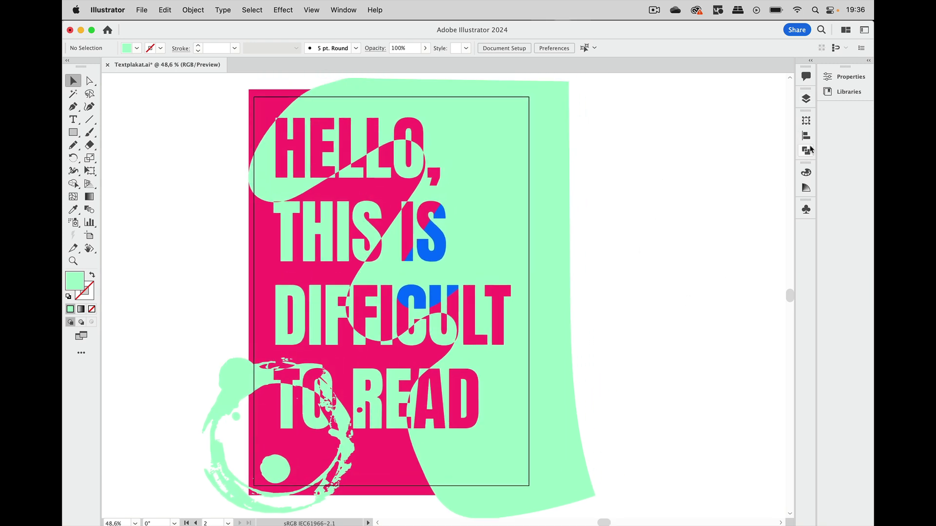
click(805, 99)
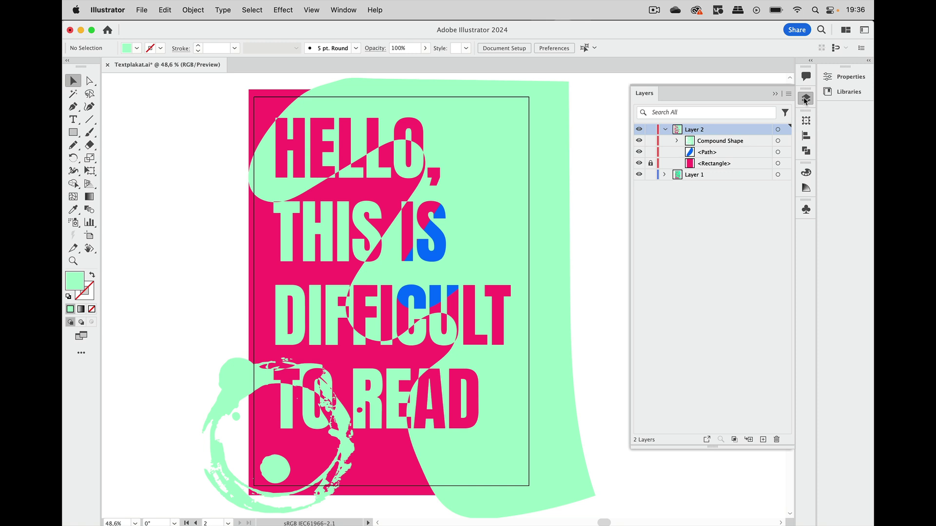
click(677, 142)
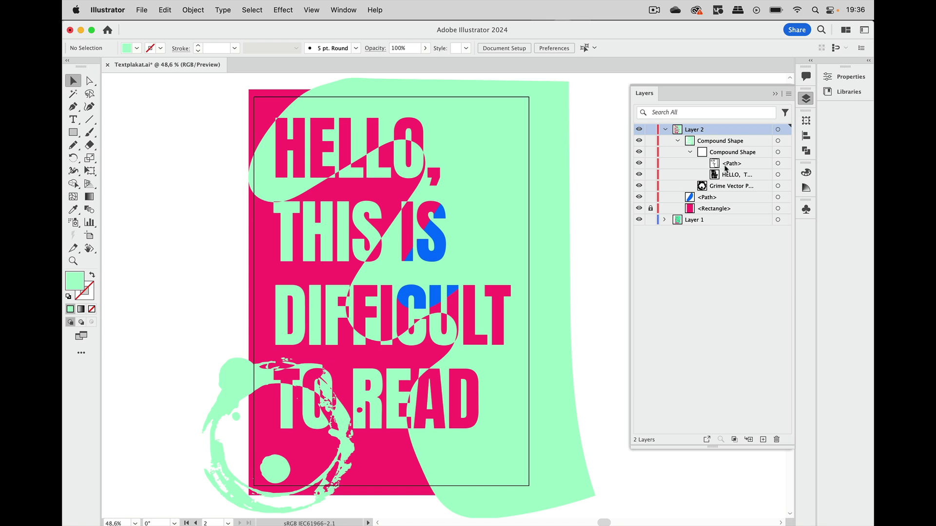
click(753, 165)
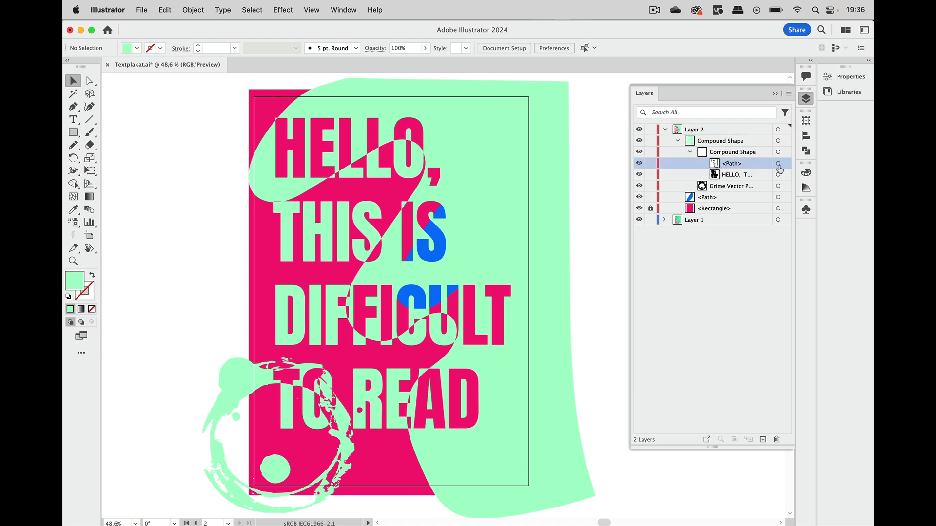
click(777, 164)
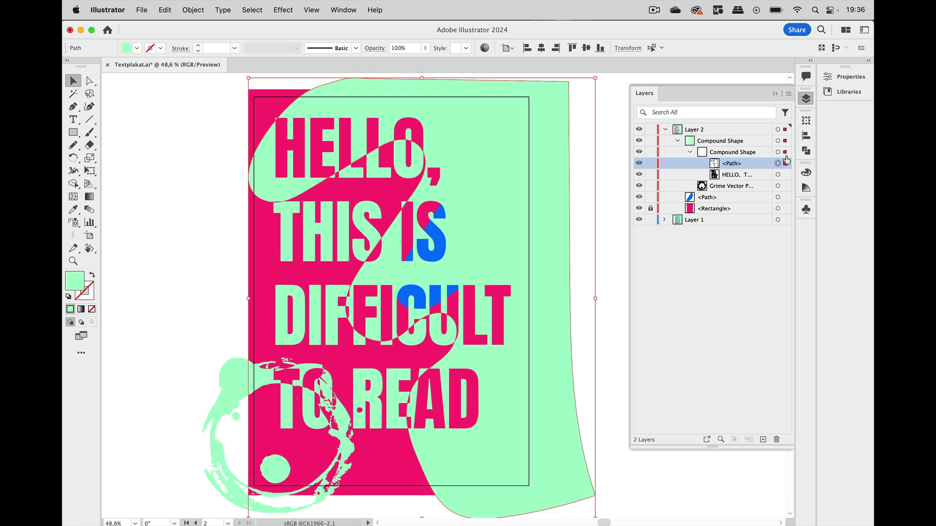
Apply a Zig Zag effect to the mint wave: size 3,53 mm, 4 ridges, corner points.
click(284, 9)
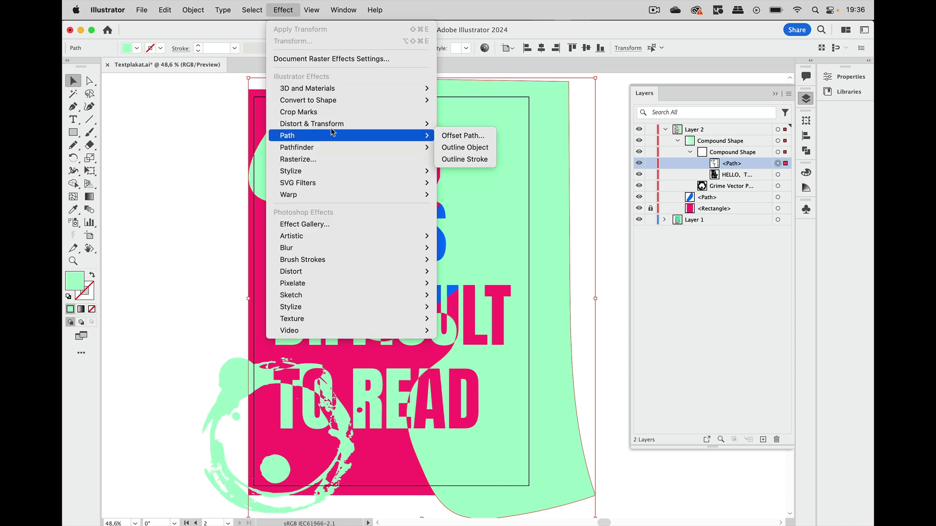
mouse_move(414, 124)
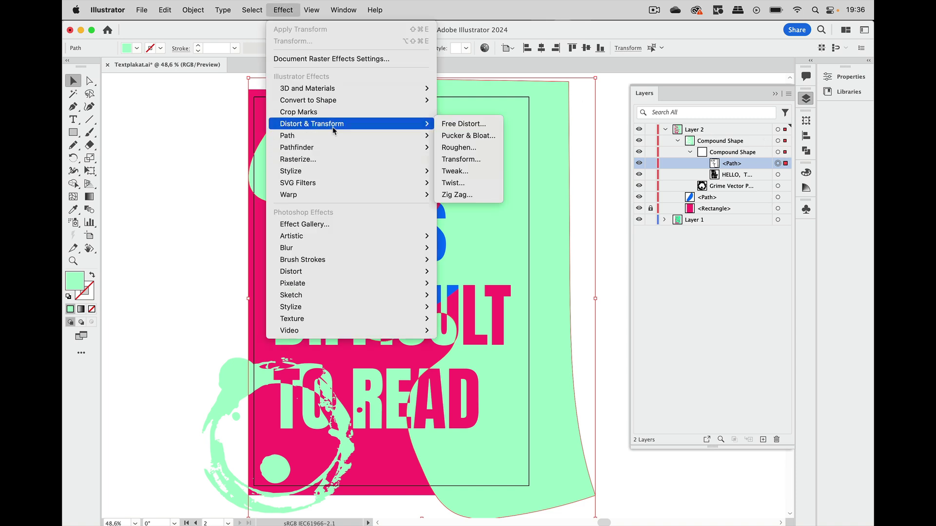
click(475, 196)
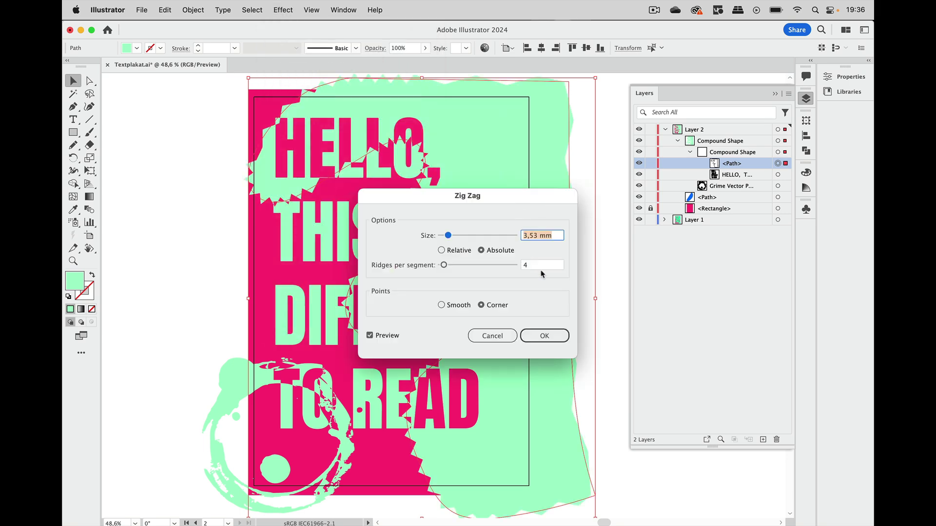
click(544, 336)
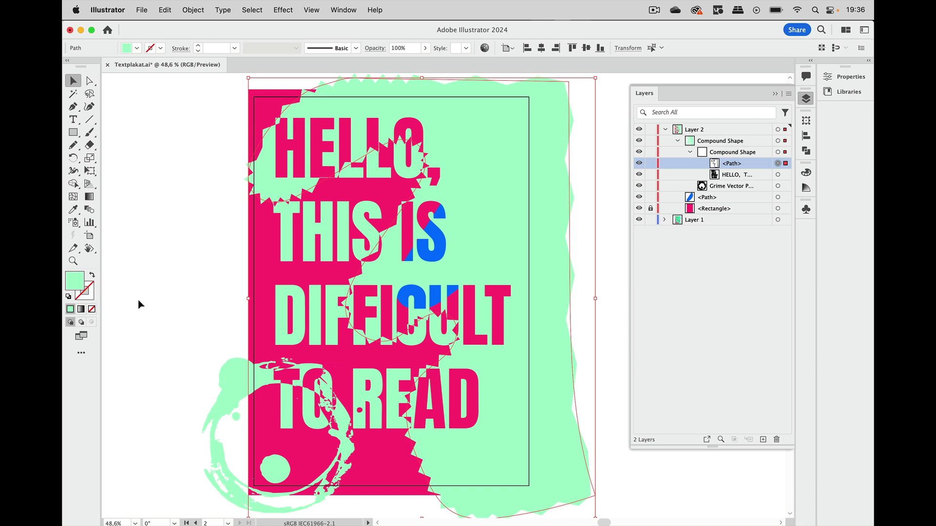
click(213, 144)
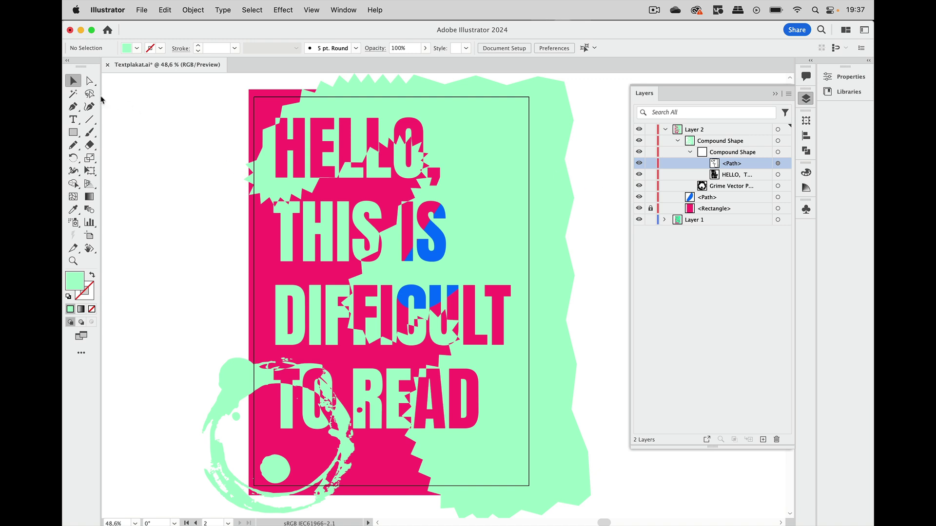
Draw an artboard-sized rectangle and use it as a clipping mask for Layer 2.
click(73, 132)
drag(254, 97, 530, 485)
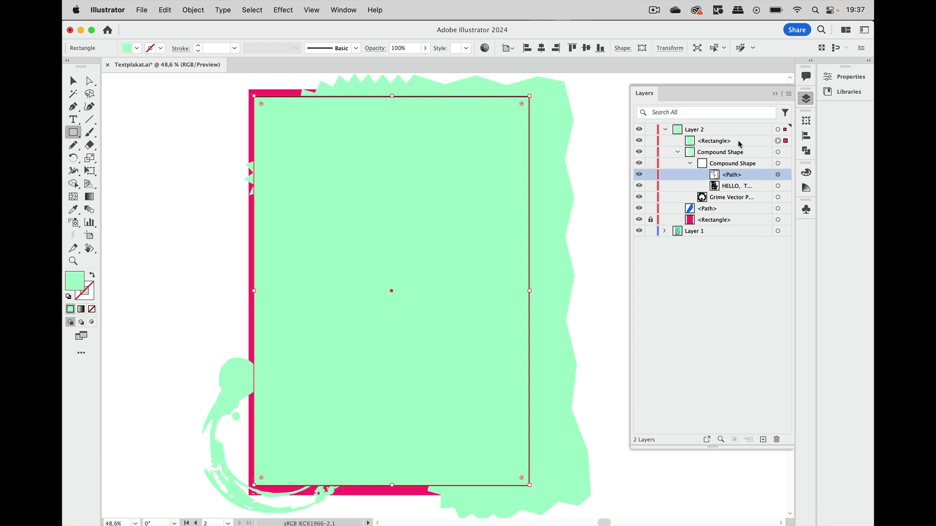
click(732, 141)
click(726, 131)
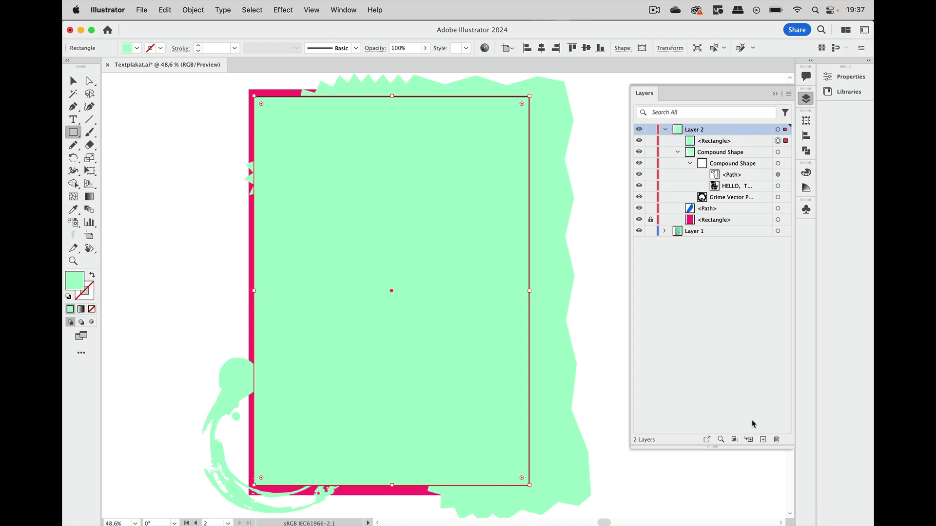
click(734, 440)
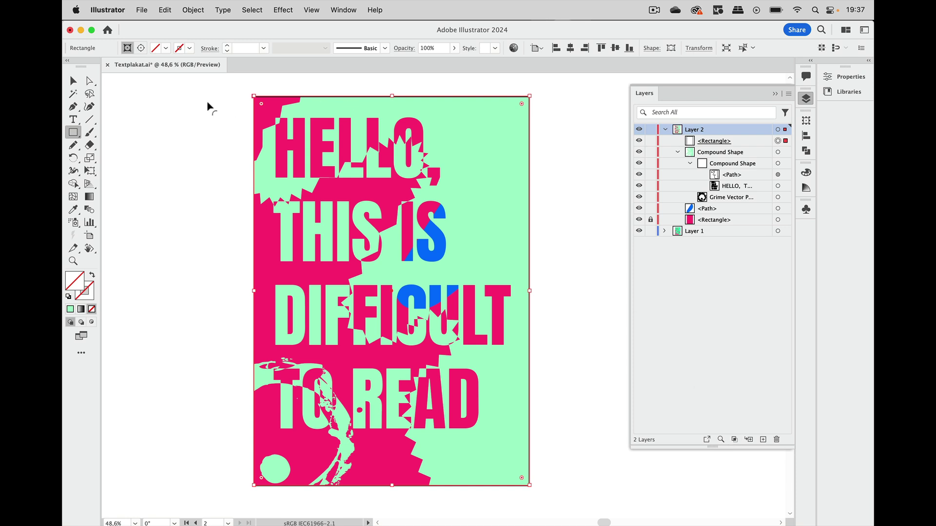
Select the compound shape to check the clipped result, then deselect it.
click(73, 81)
click(208, 98)
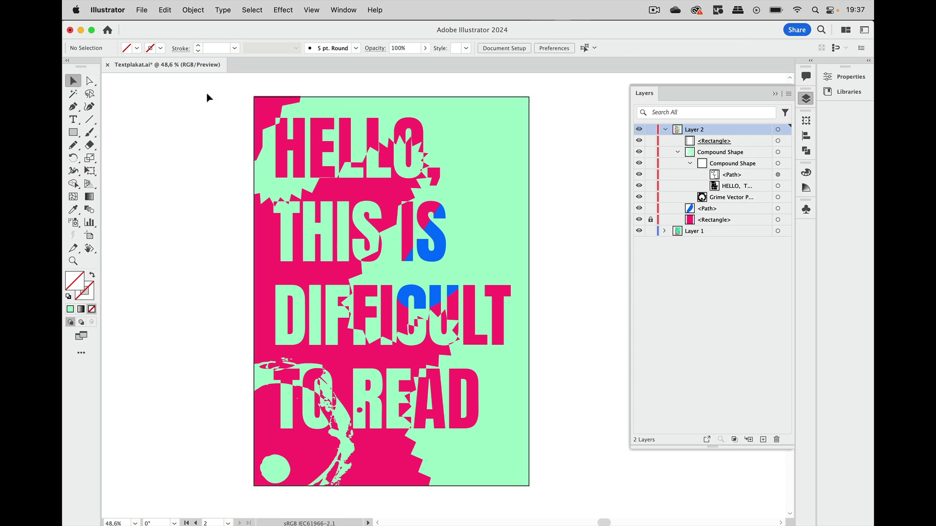
click(476, 154)
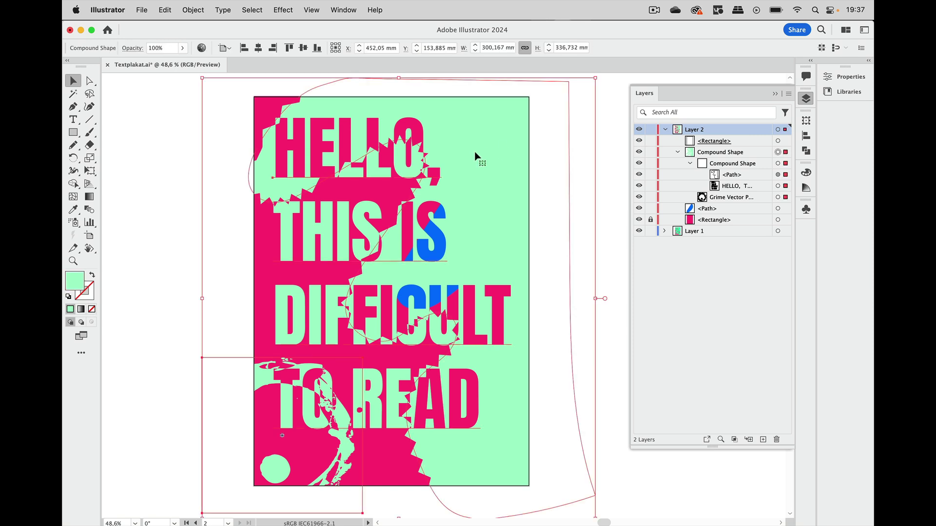
click(603, 182)
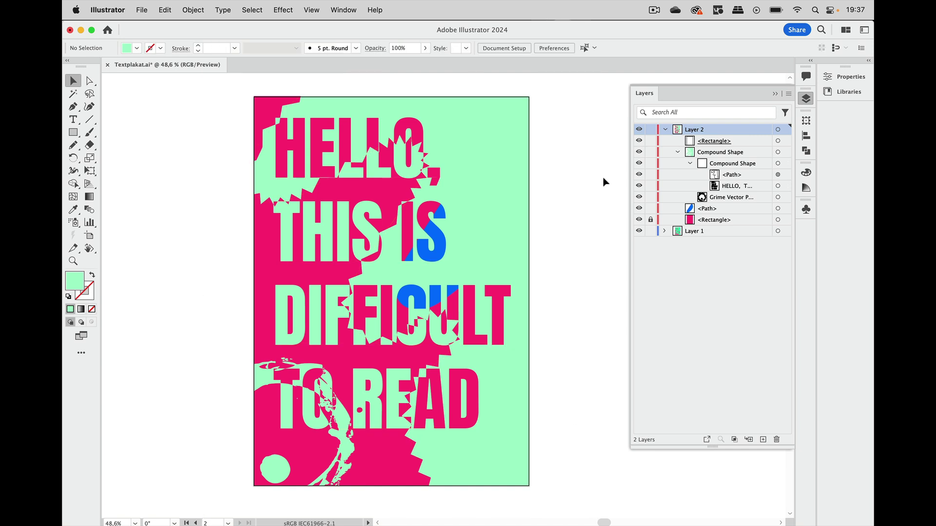